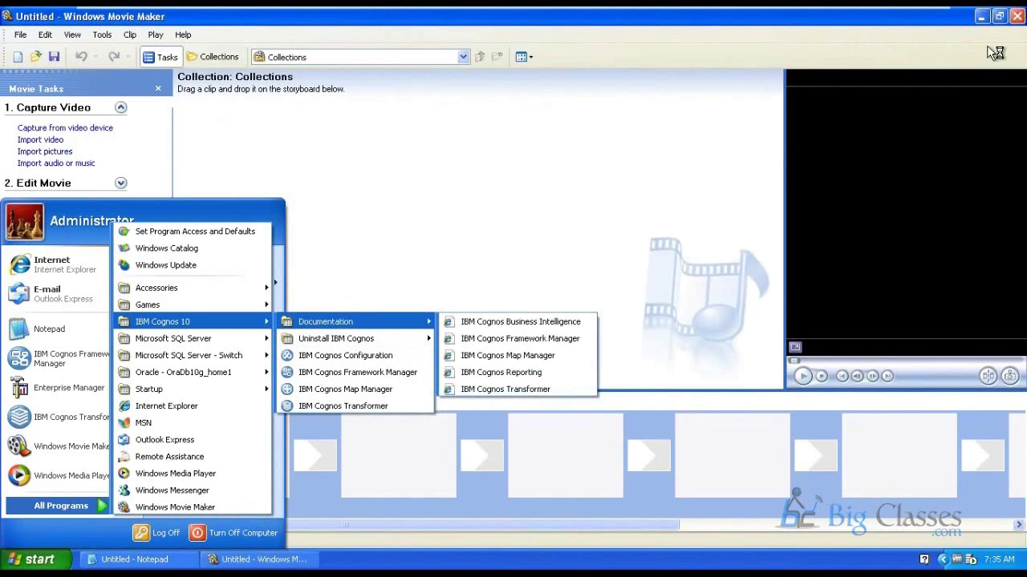
Bring the Windows Movie Maker window forward and open its taskbar window menu
click(298, 558)
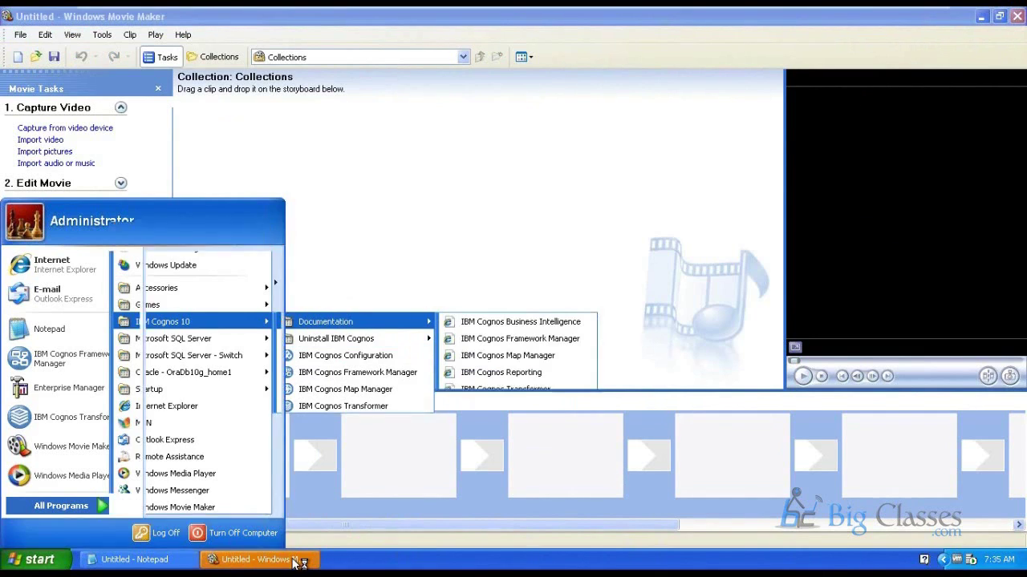
right_click(298, 561)
Close Windows Movie Maker and refresh the desktop
click(321, 548)
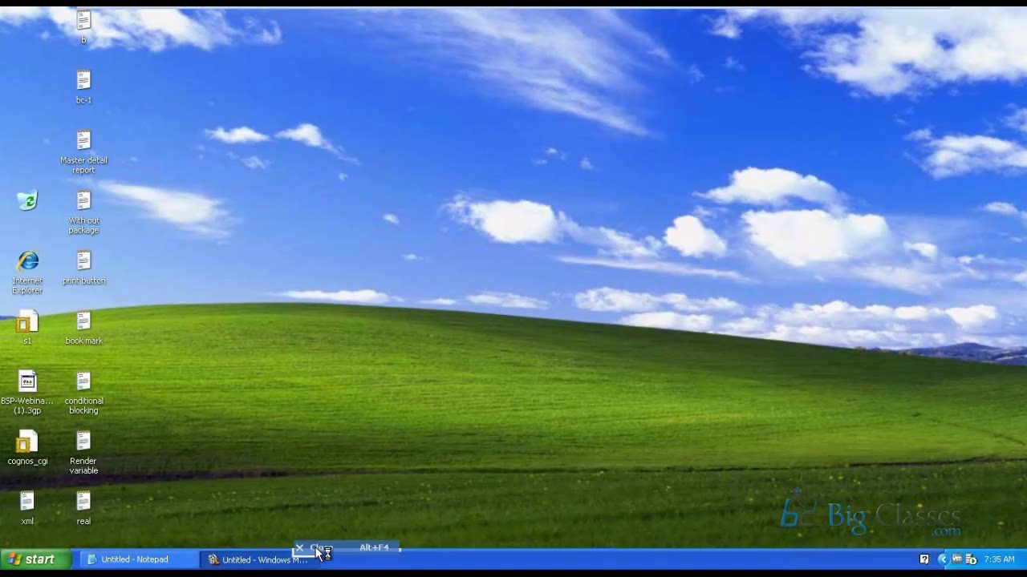
right_click(328, 346)
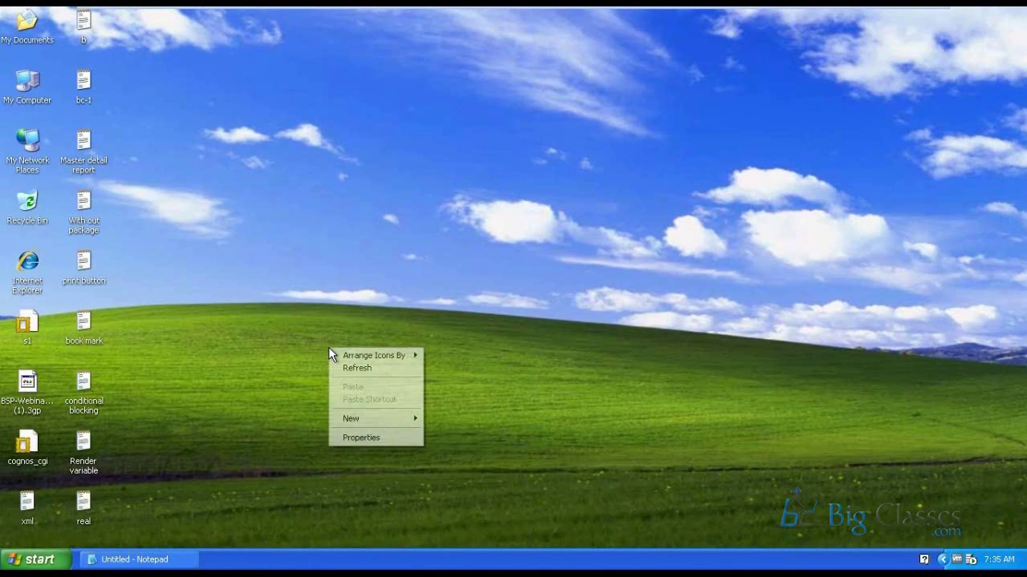
click(356, 369)
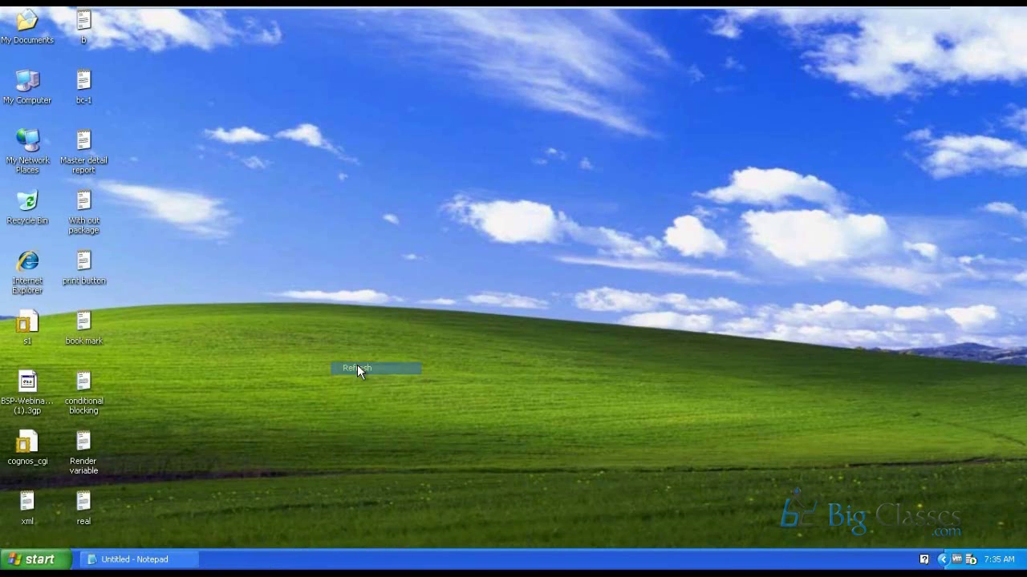
Launch IBM Cognos Framework Manager from the IBM Cognos 10 programs folder
click(32, 559)
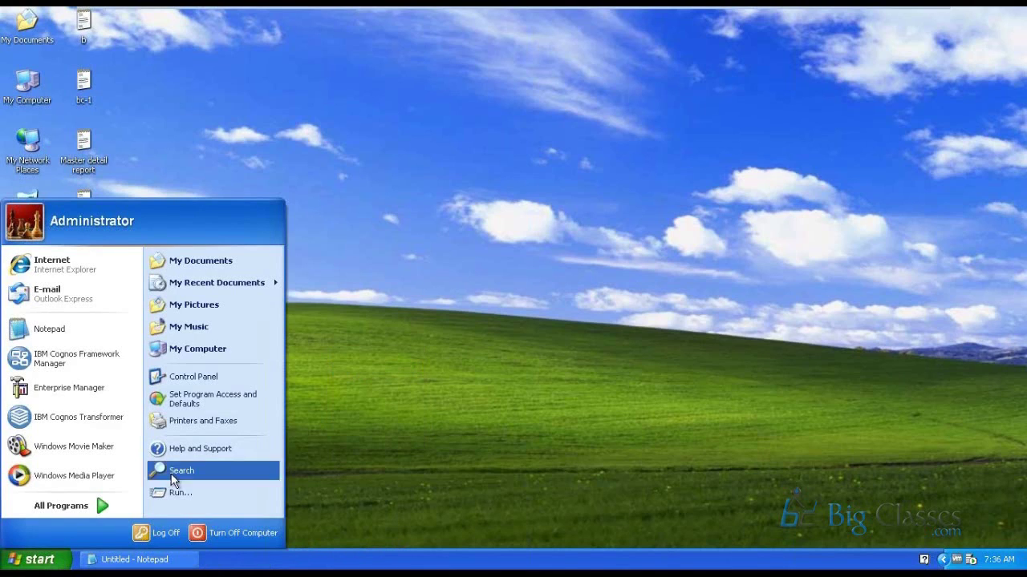
click(114, 506)
mouse_move(227, 321)
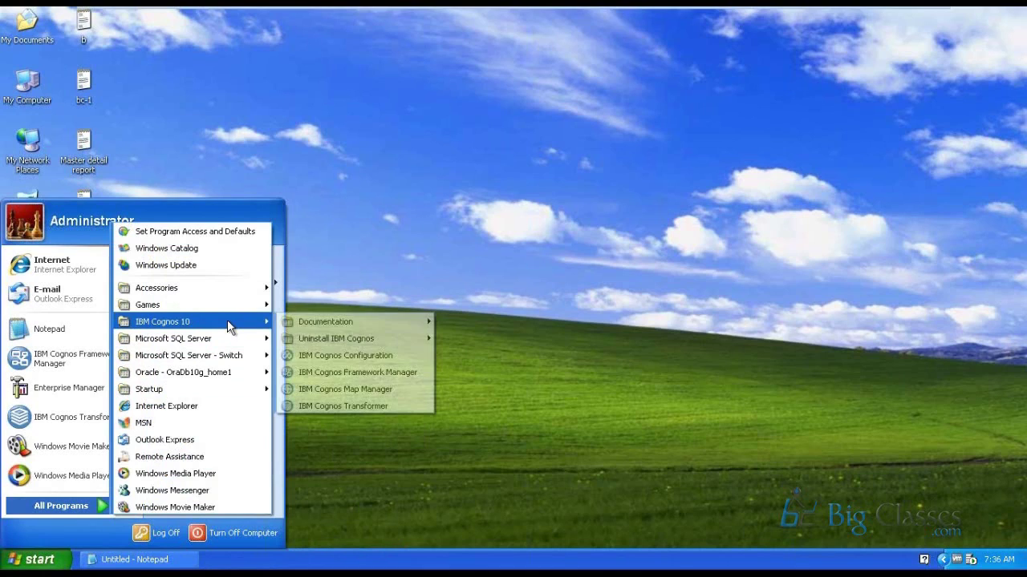
click(381, 373)
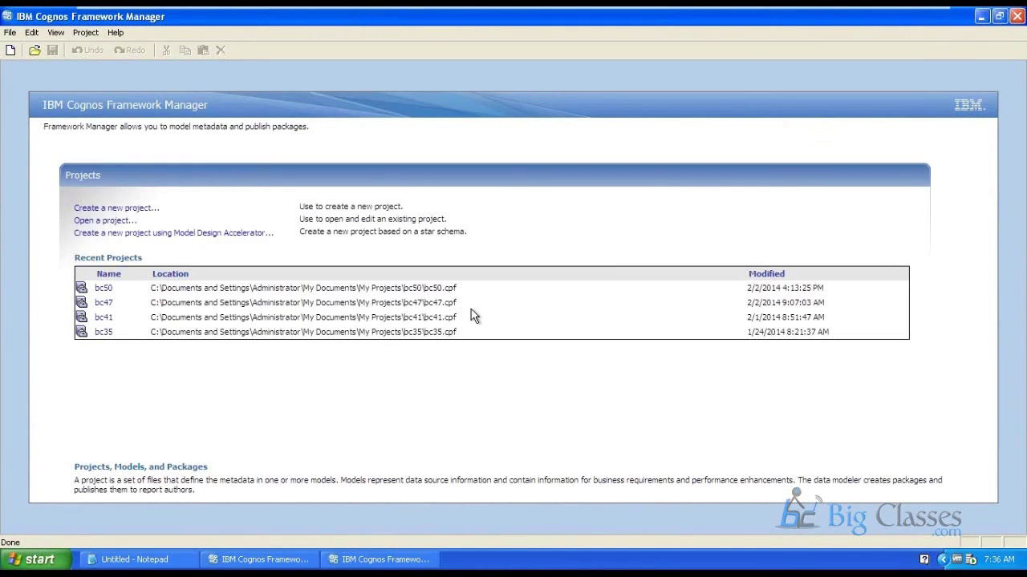
Close the extra Framework Manager window and launch Internet Explorer from the desktop
click(1018, 16)
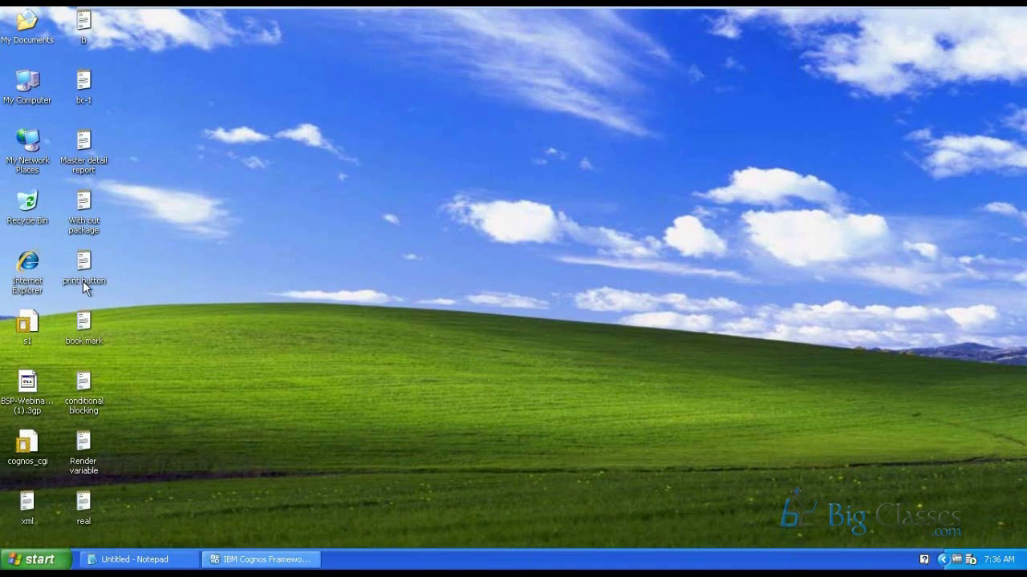
click(29, 273)
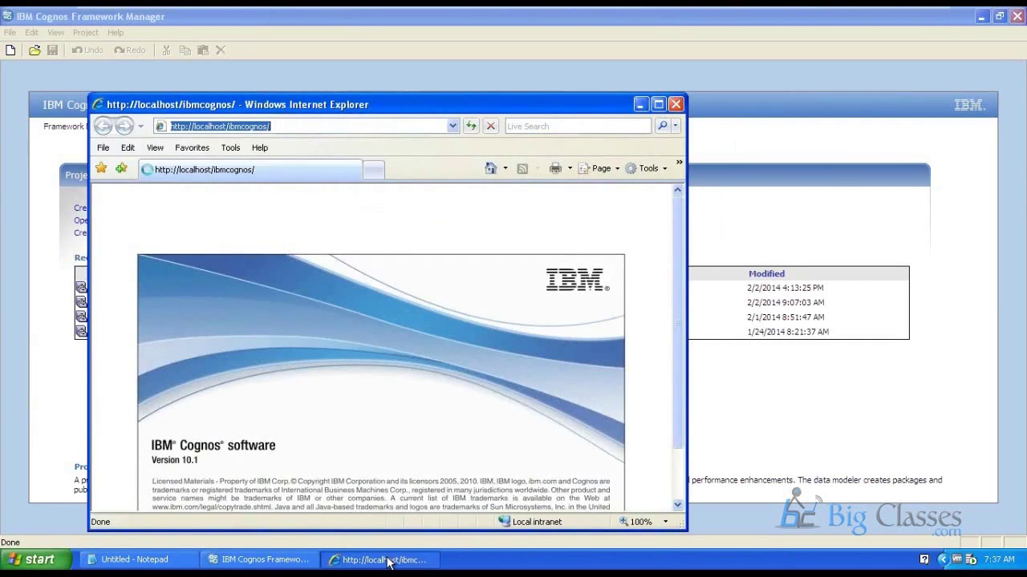
Maximize the Internet Explorer Cognos start page, then minimize the browser
click(388, 562)
click(291, 562)
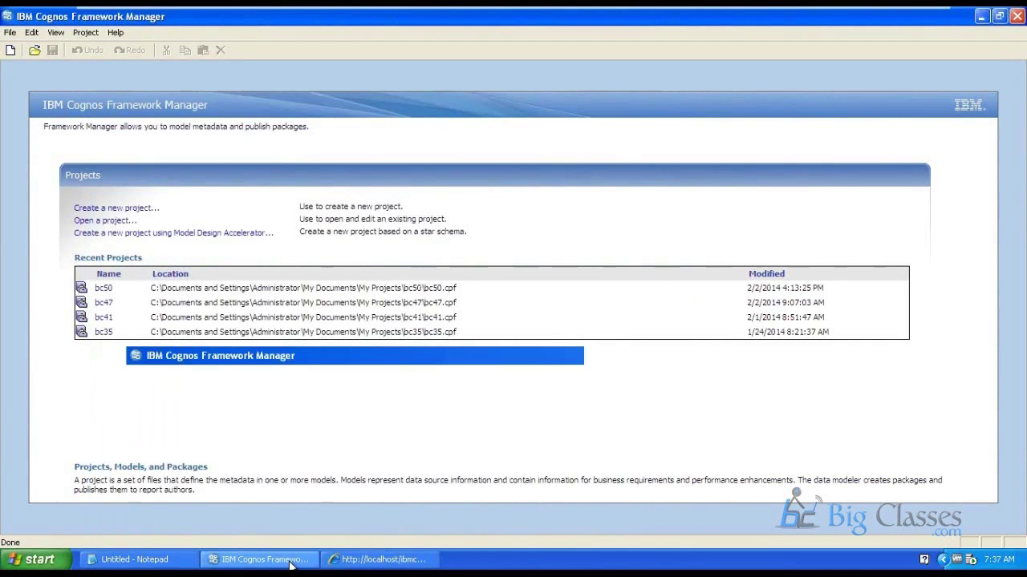
click(384, 561)
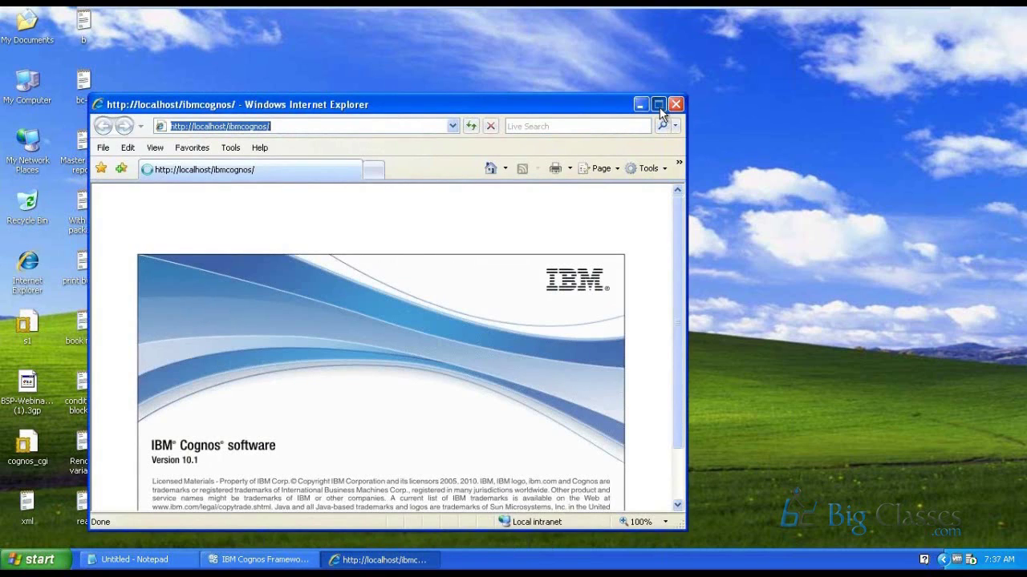
click(659, 107)
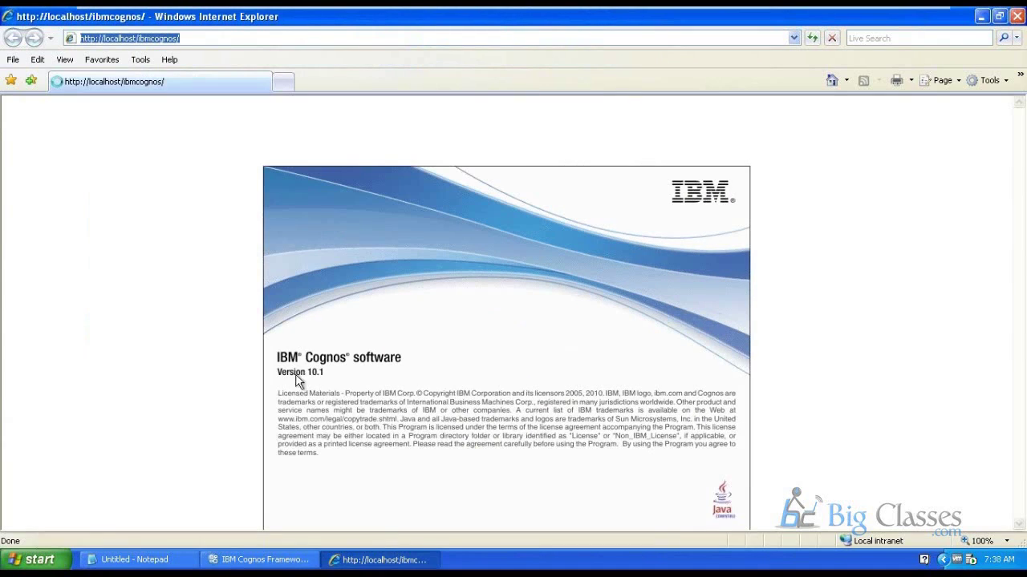
click(369, 560)
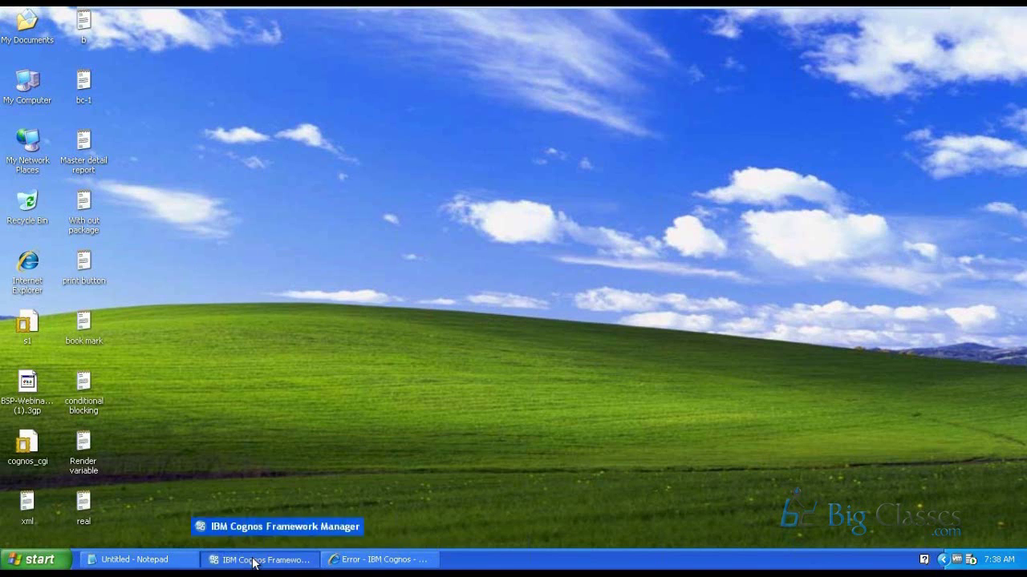
Create a new Framework Manager project named bc51
click(258, 560)
drag(157, 288, 281, 226)
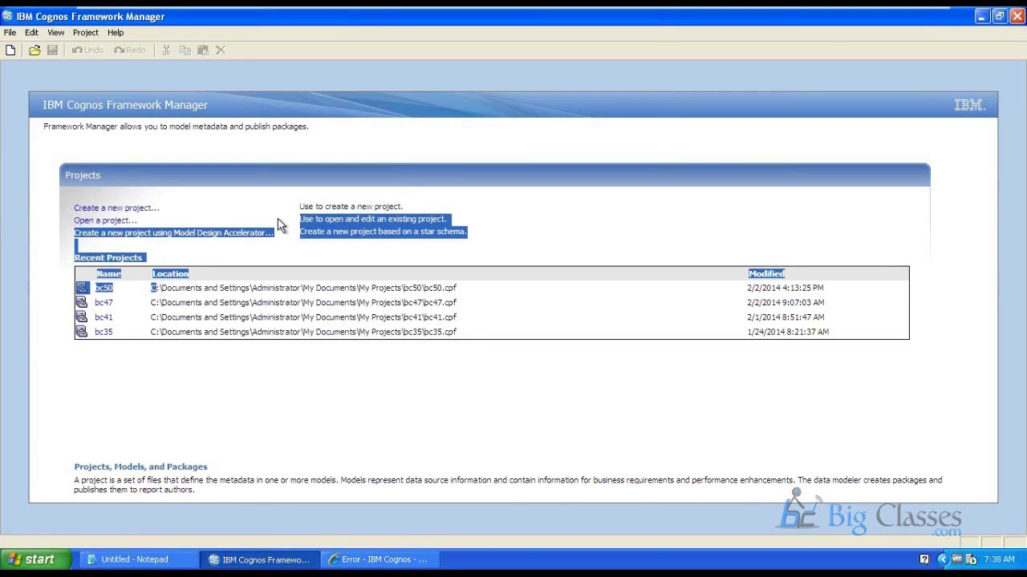
click(207, 155)
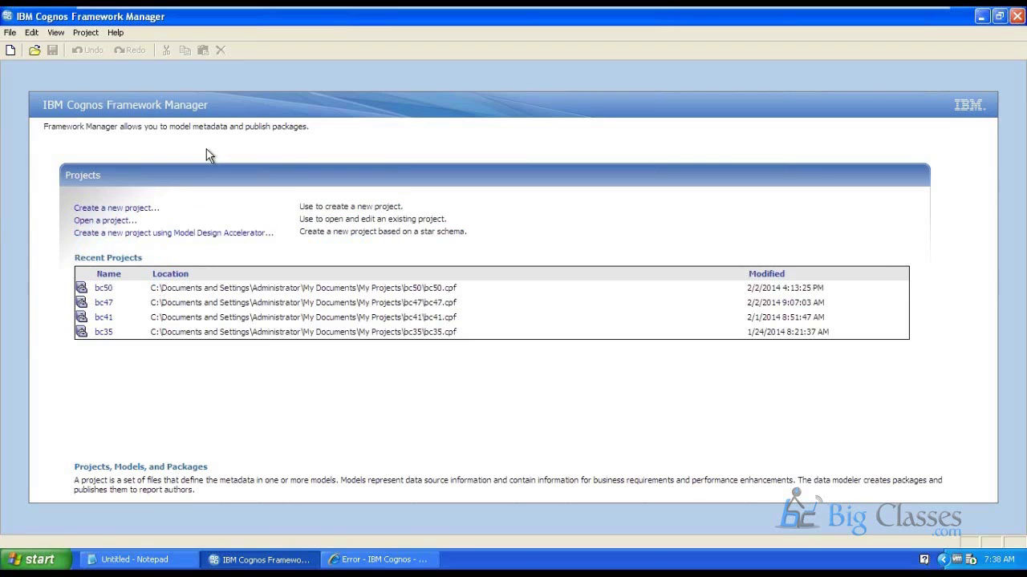
click(138, 210)
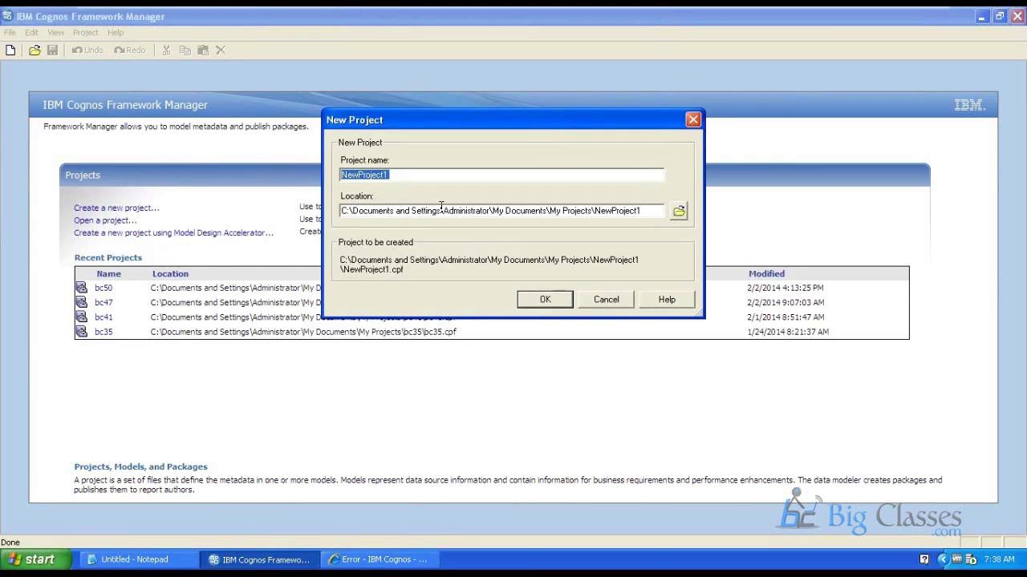
text(bc)
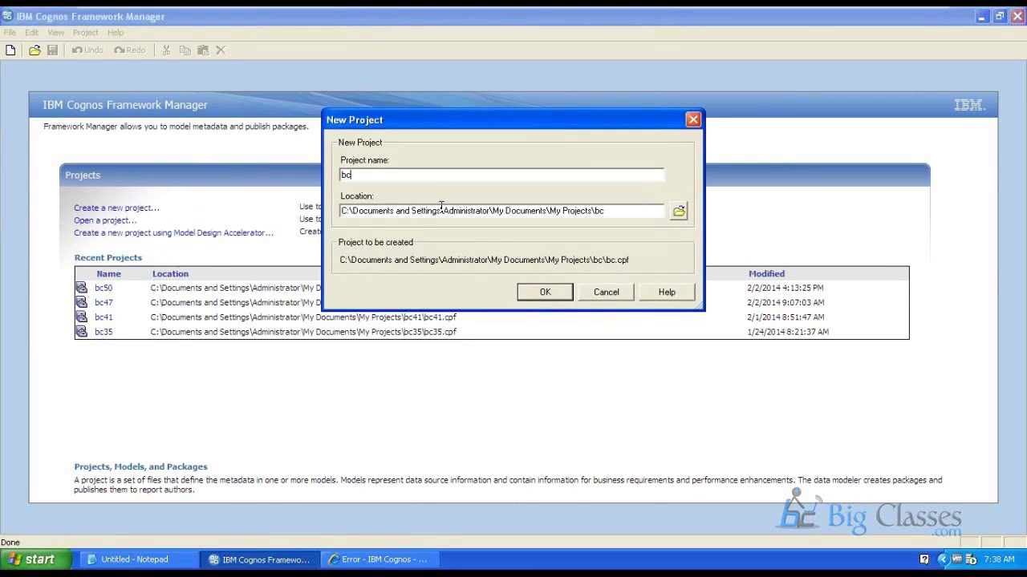
text(51)
click(543, 297)
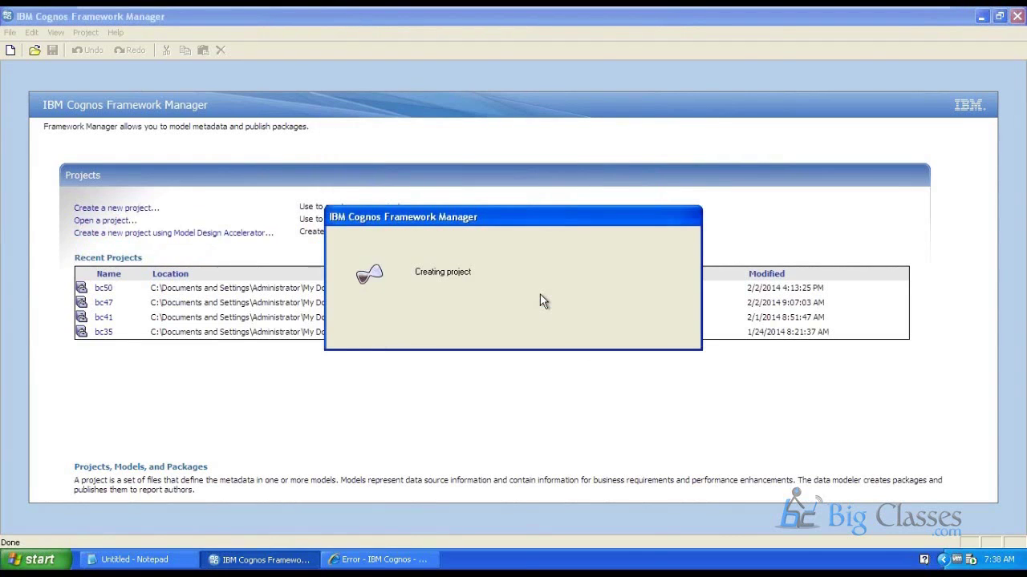
Open the Windows Services console by running services.msc
click(56, 563)
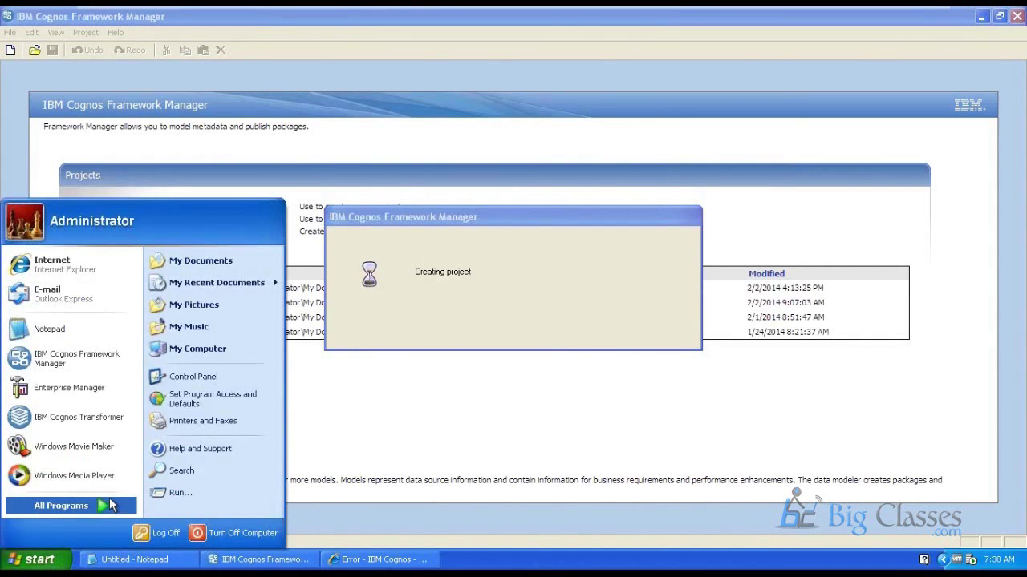
mouse_move(109, 498)
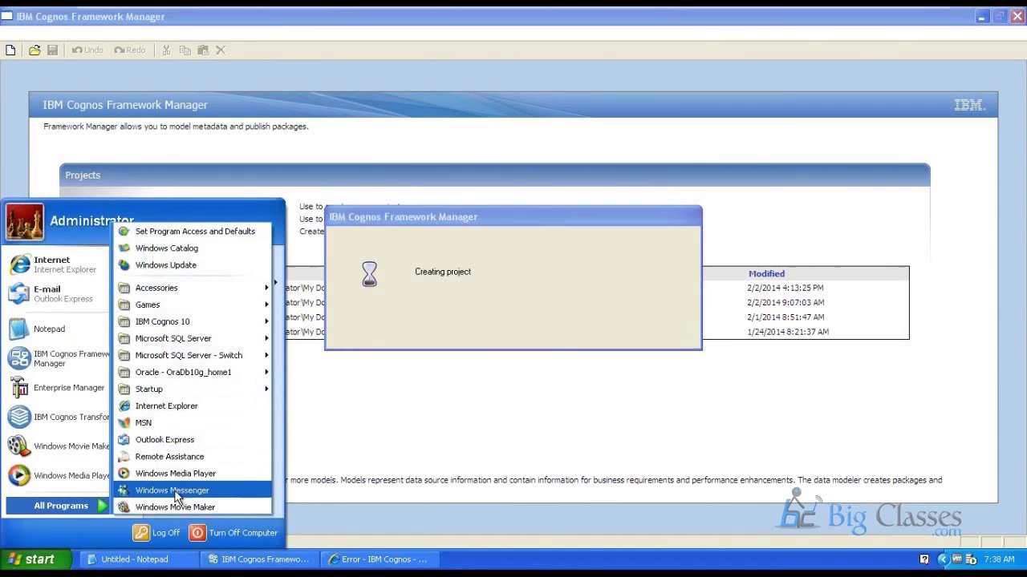
click(49, 561)
click(48, 562)
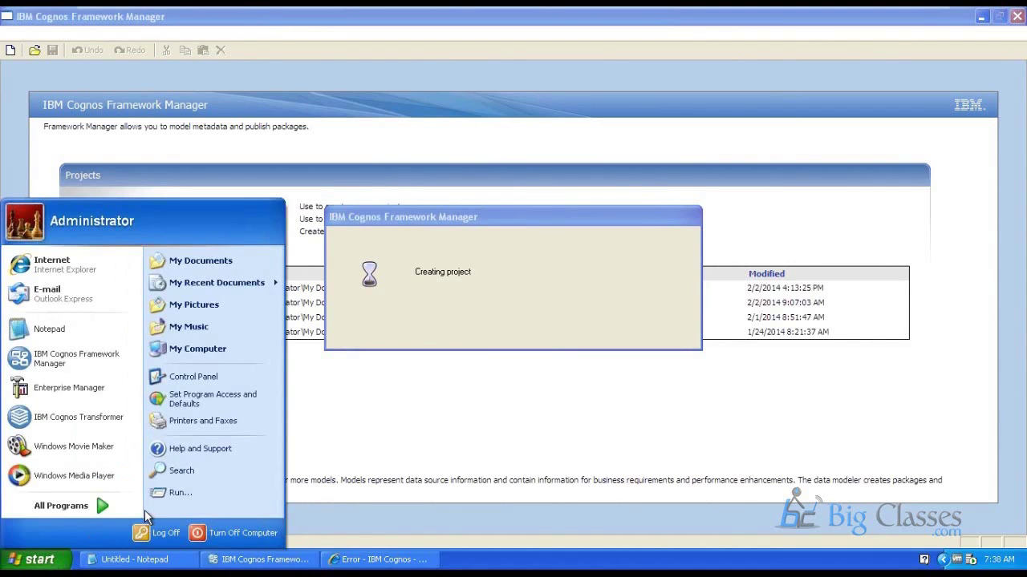
click(229, 491)
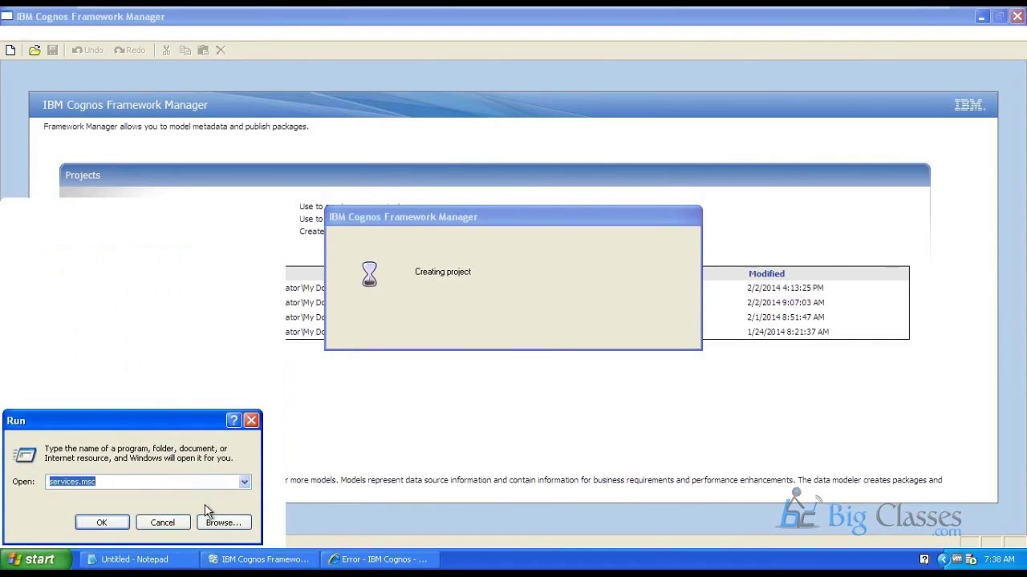
click(101, 522)
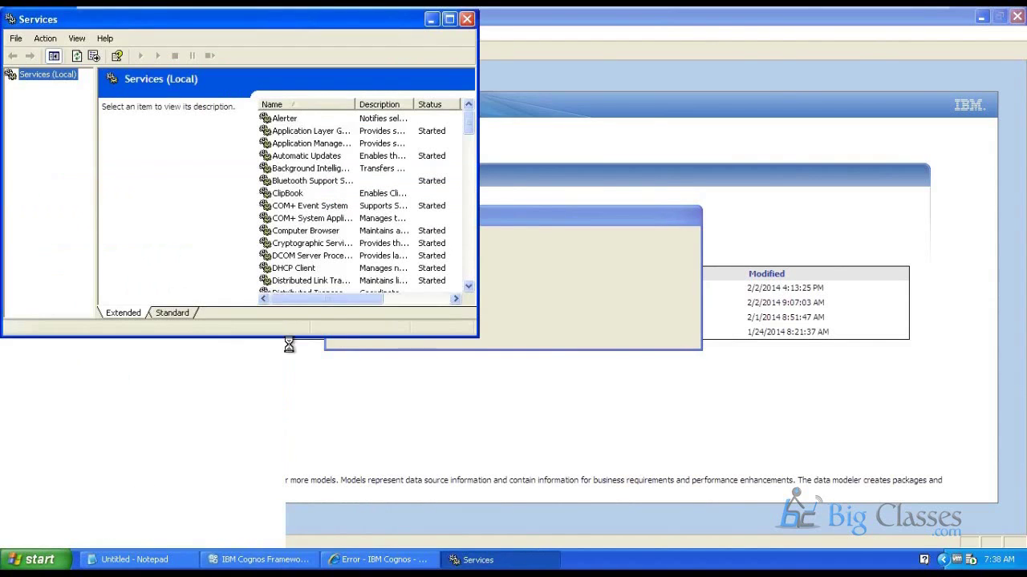
Select the IBM Cognos service and refresh its status several times
click(305, 210)
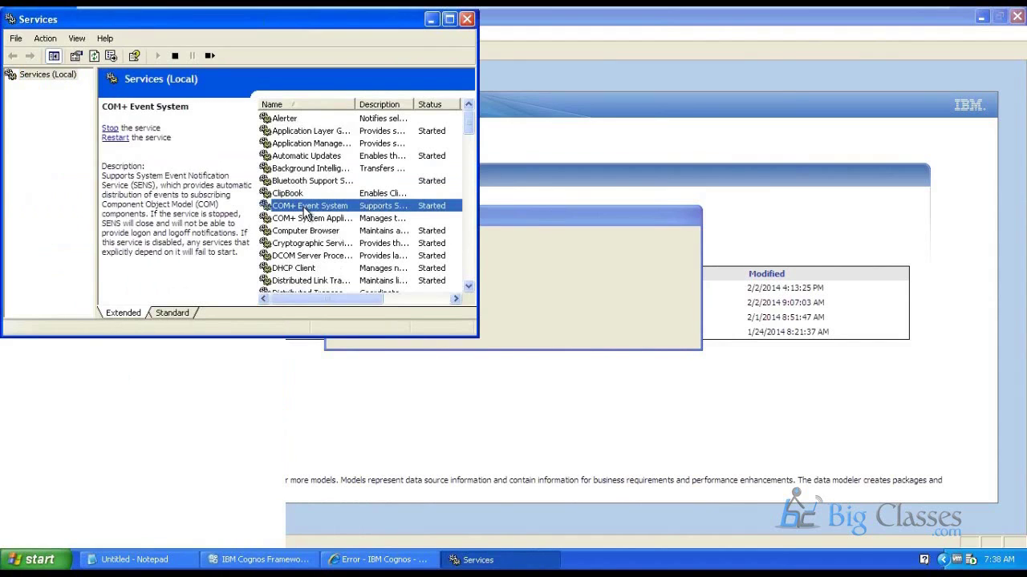
key(i)
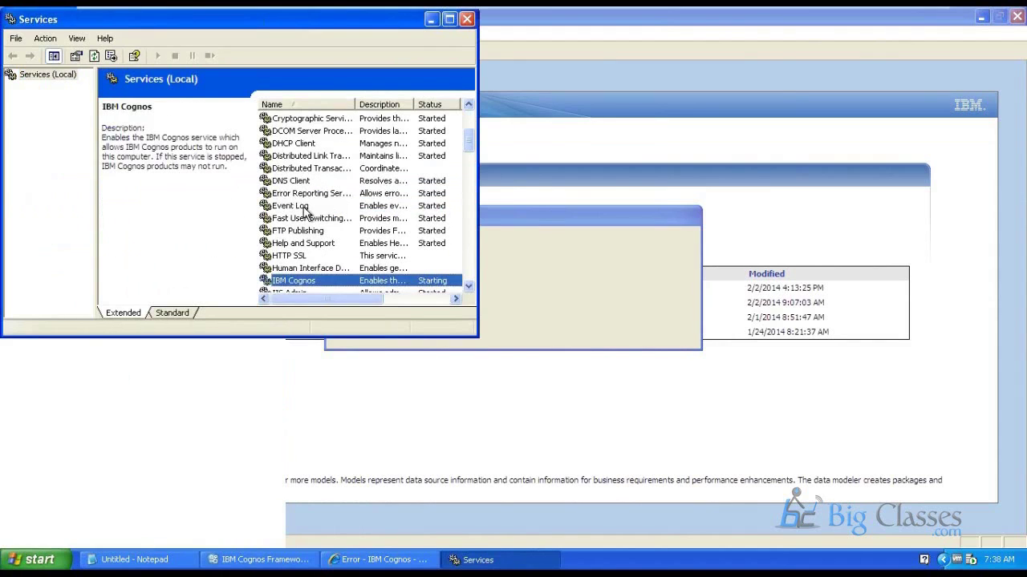
right_click(298, 284)
click(338, 375)
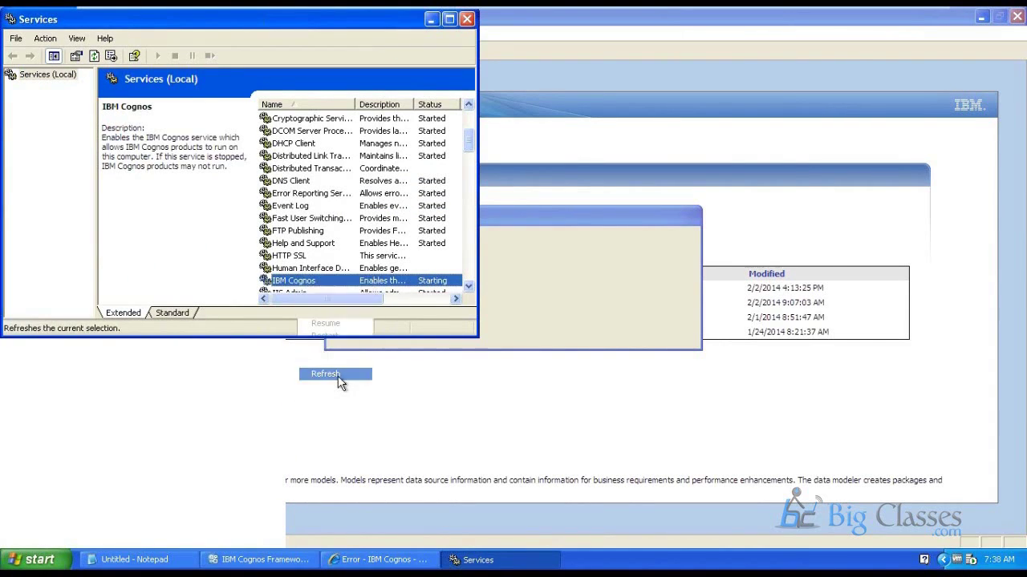
right_click(312, 279)
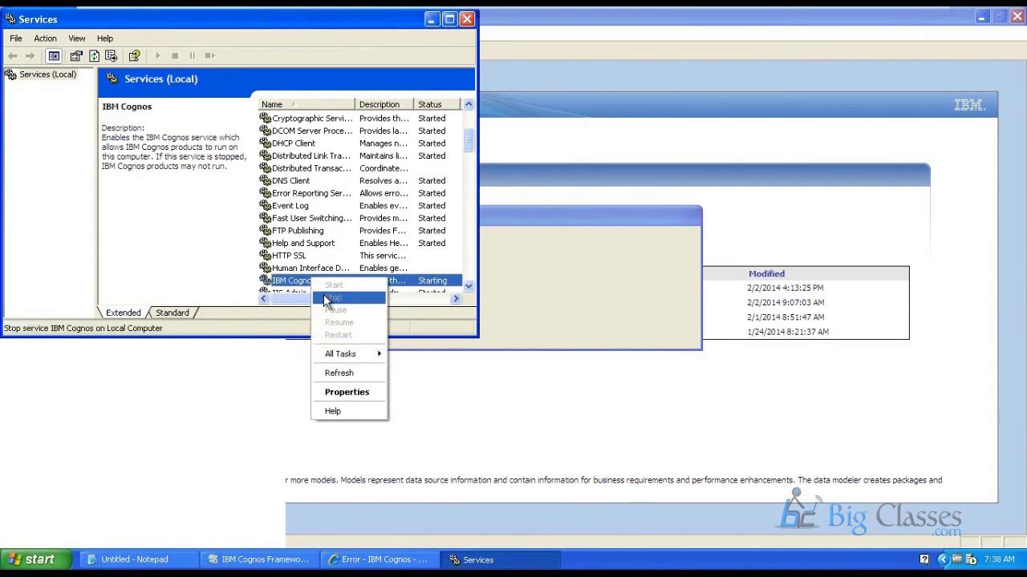
click(341, 373)
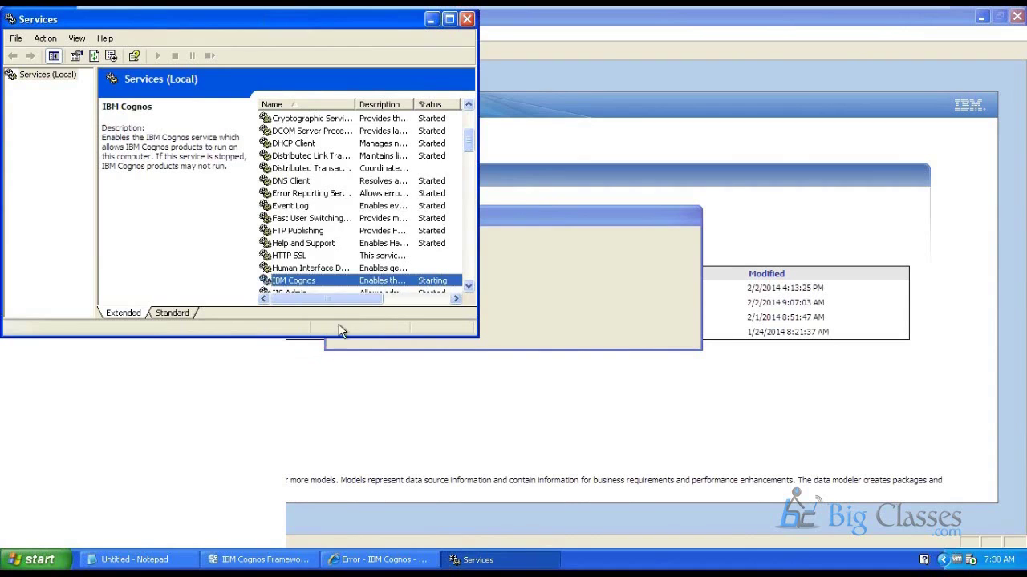
right_click(311, 282)
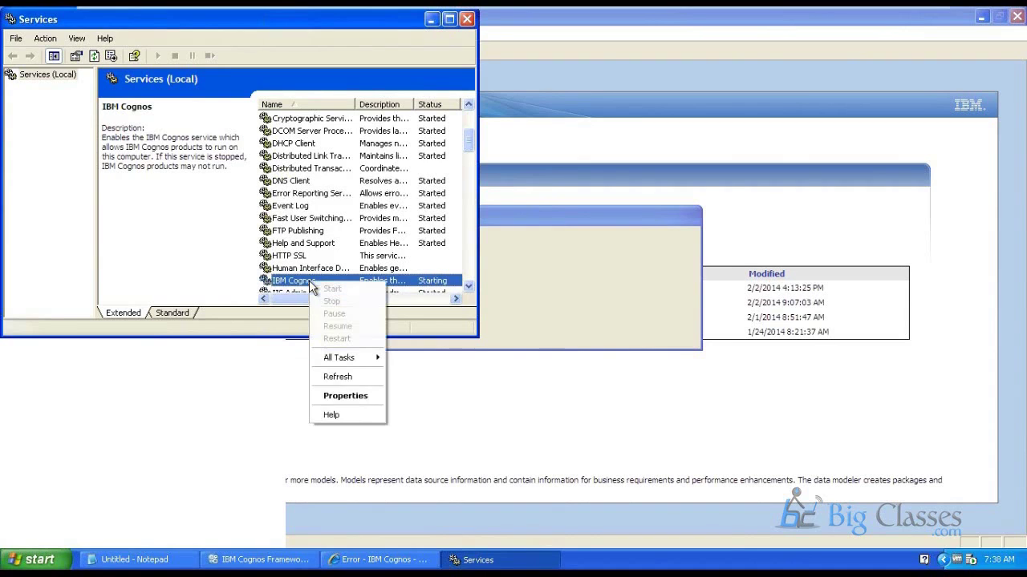
click(354, 382)
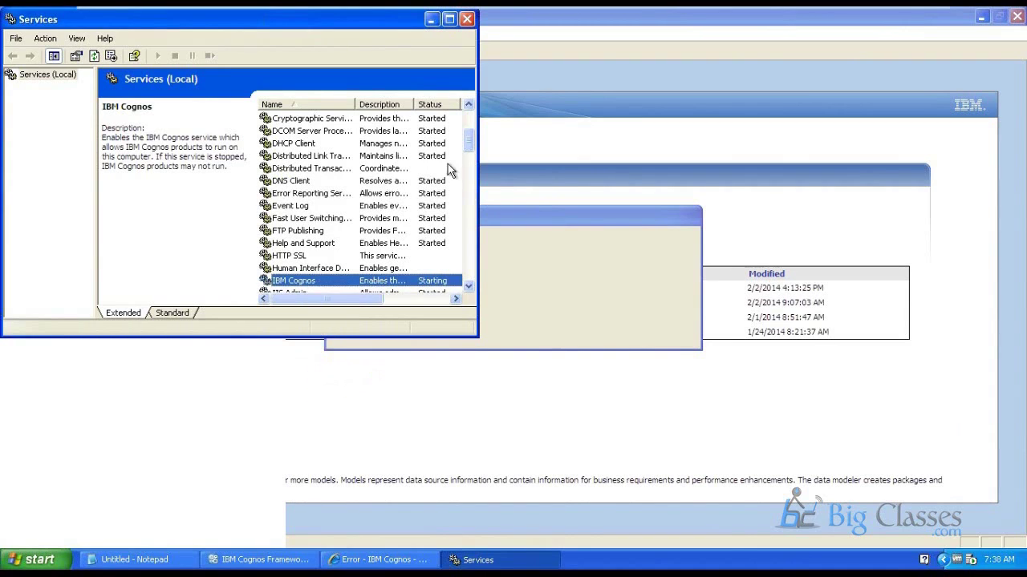
drag(470, 128, 471, 154)
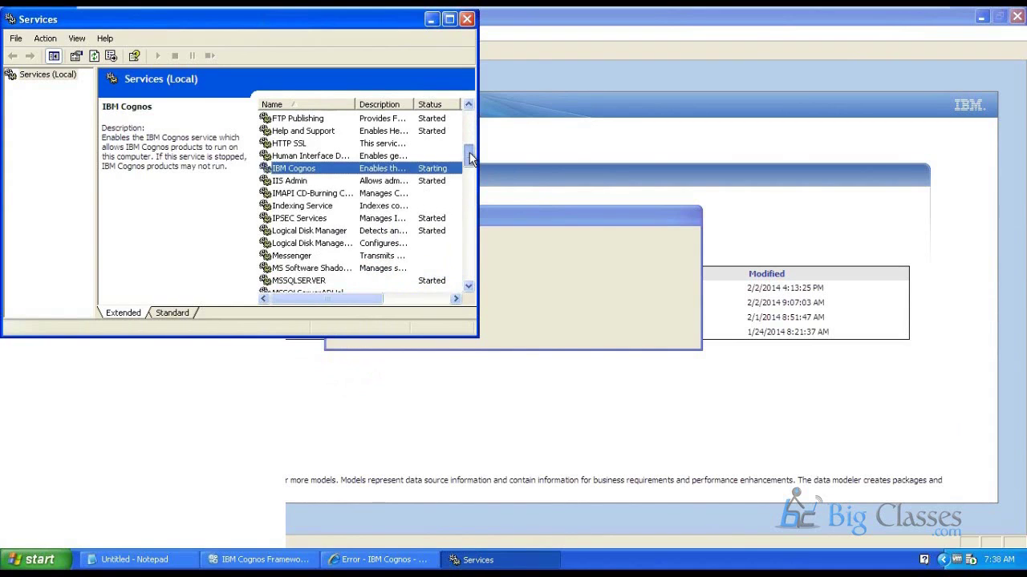
right_click(324, 172)
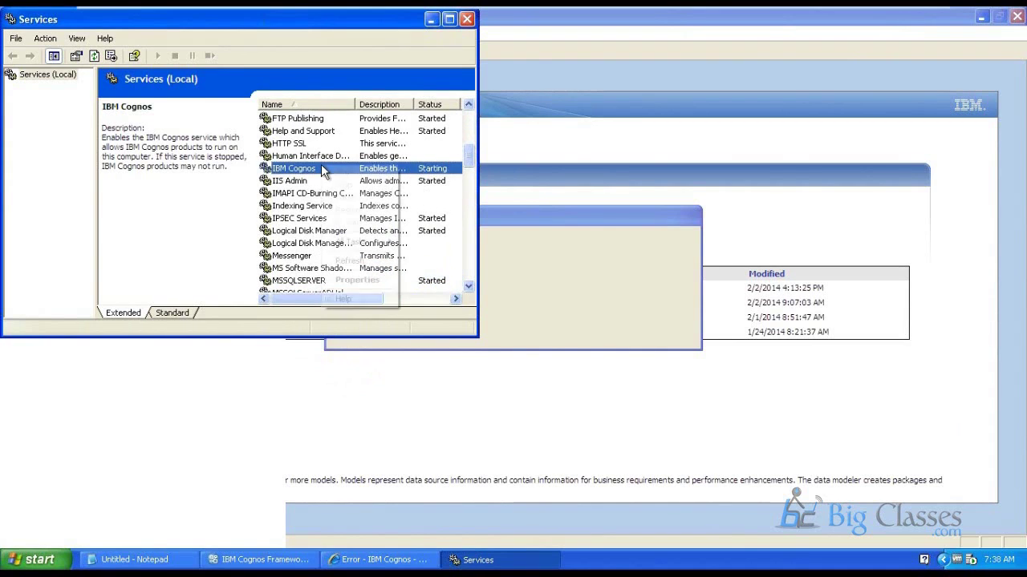
click(353, 261)
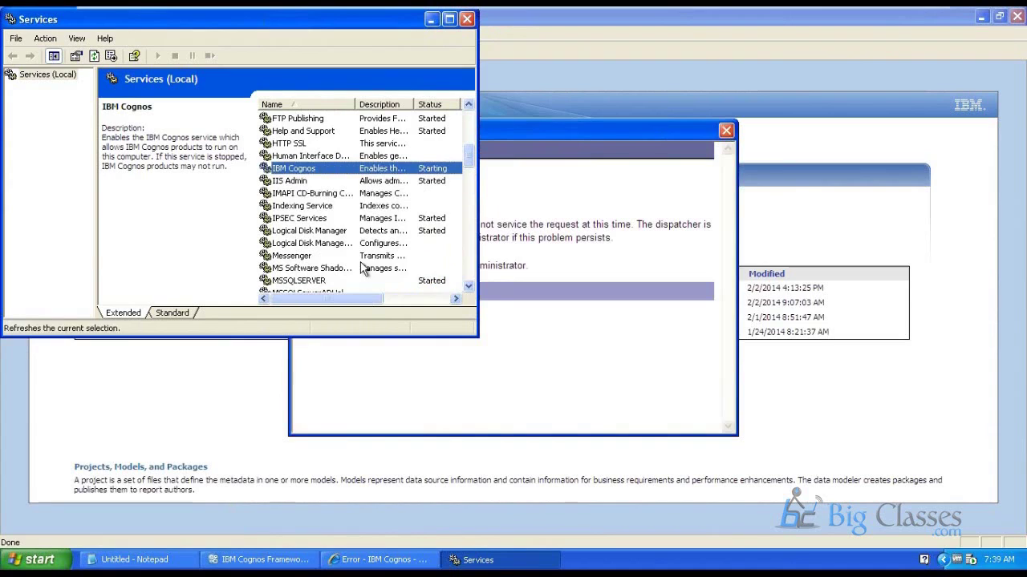
right_click(336, 169)
click(373, 266)
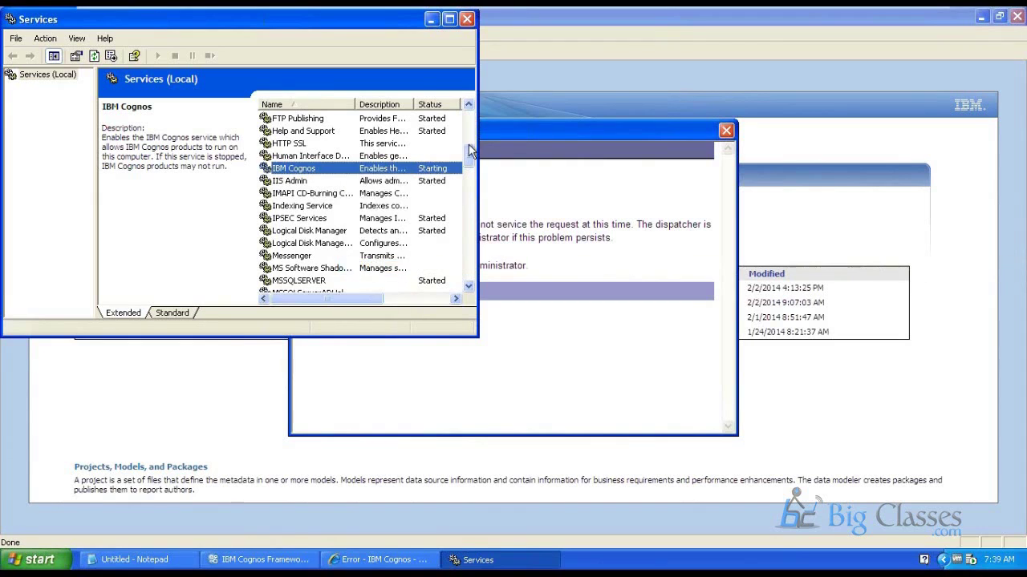
Dismiss the DPR-ERR-2109 dispatcher error in Framework Manager and return to Services
click(432, 19)
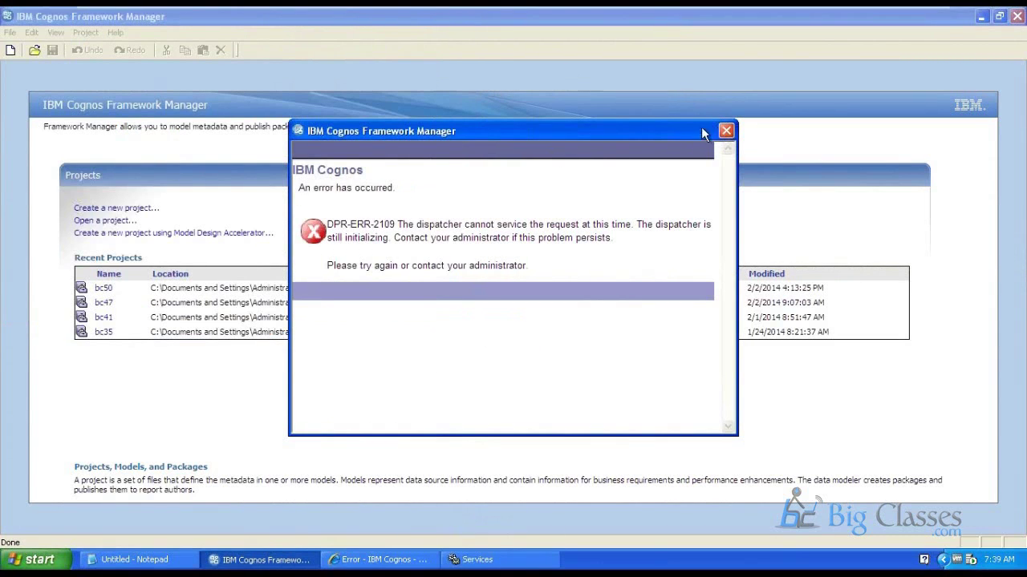
click(725, 130)
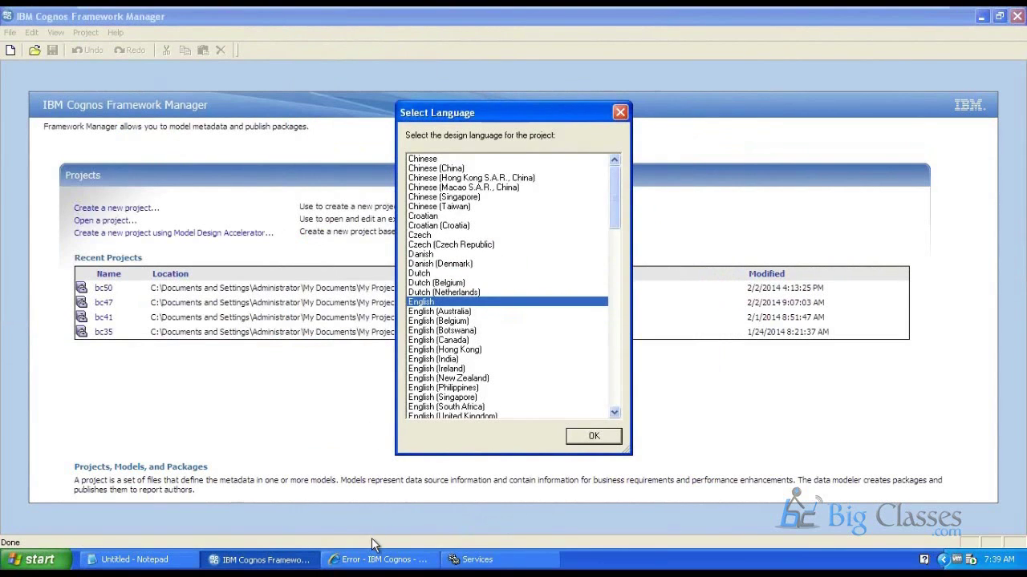
click(374, 560)
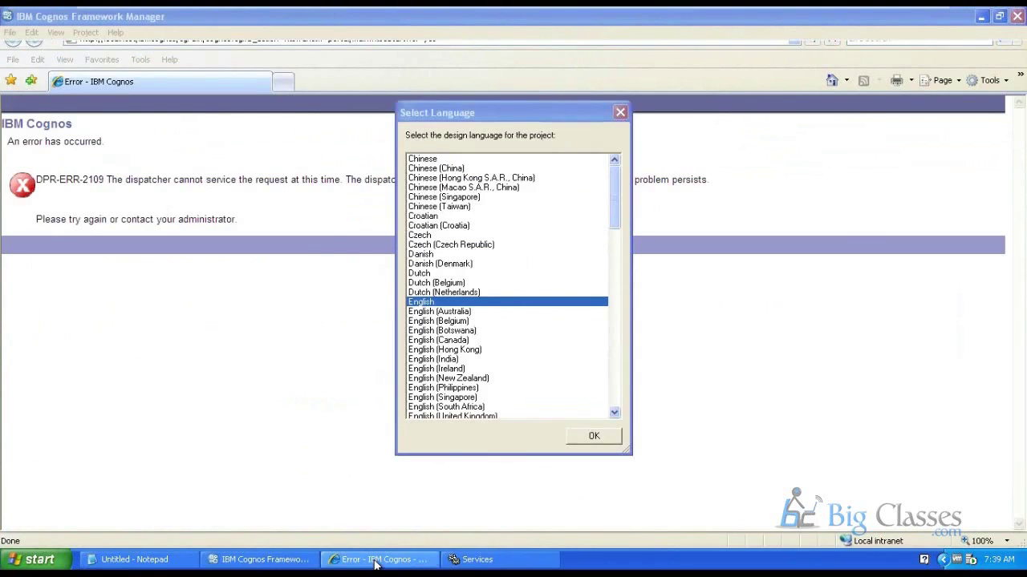
click(375, 560)
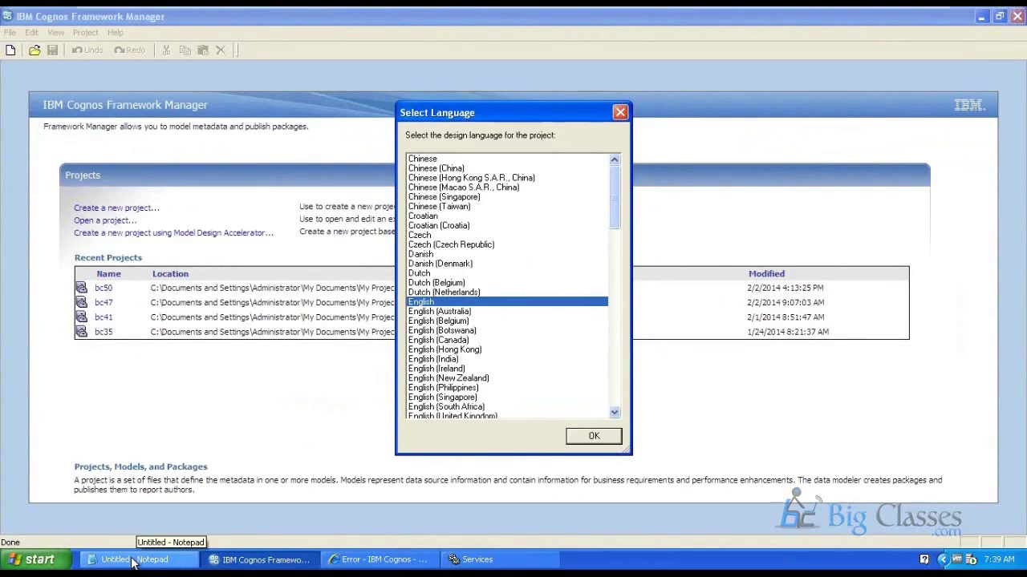
click(479, 559)
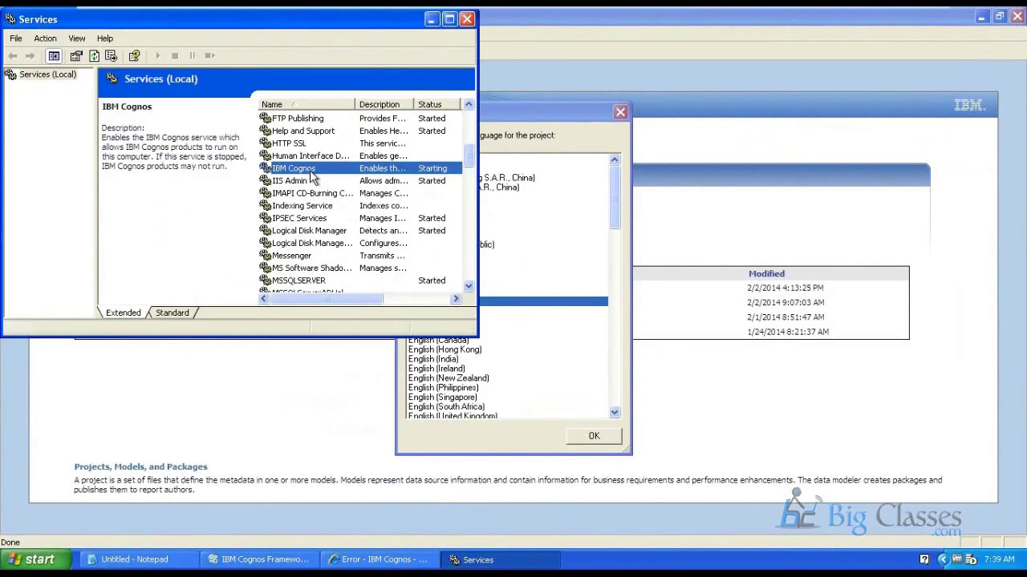
Refresh the IBM Cognos service status twice more
right_click(310, 173)
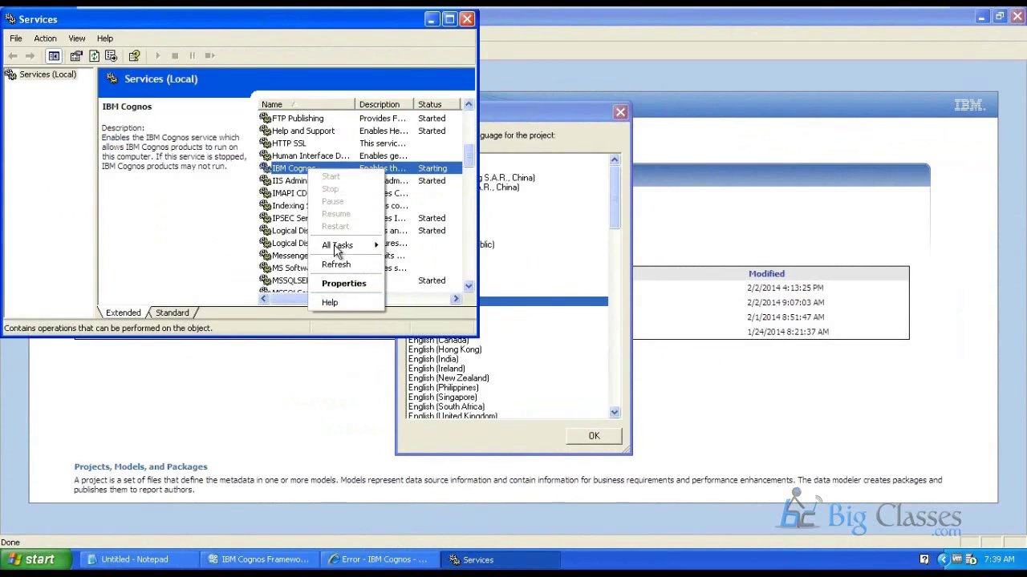
click(338, 265)
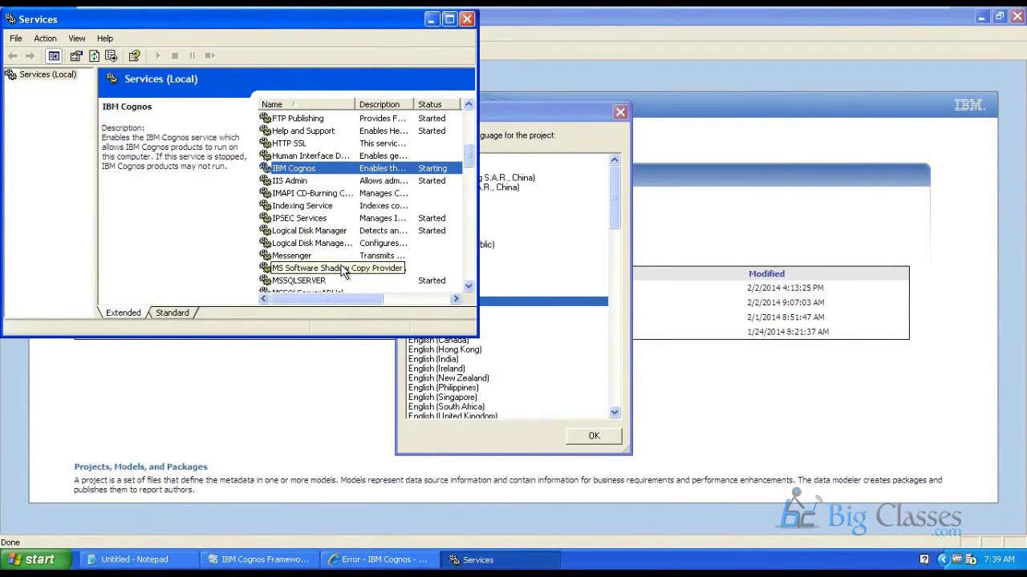
right_click(301, 174)
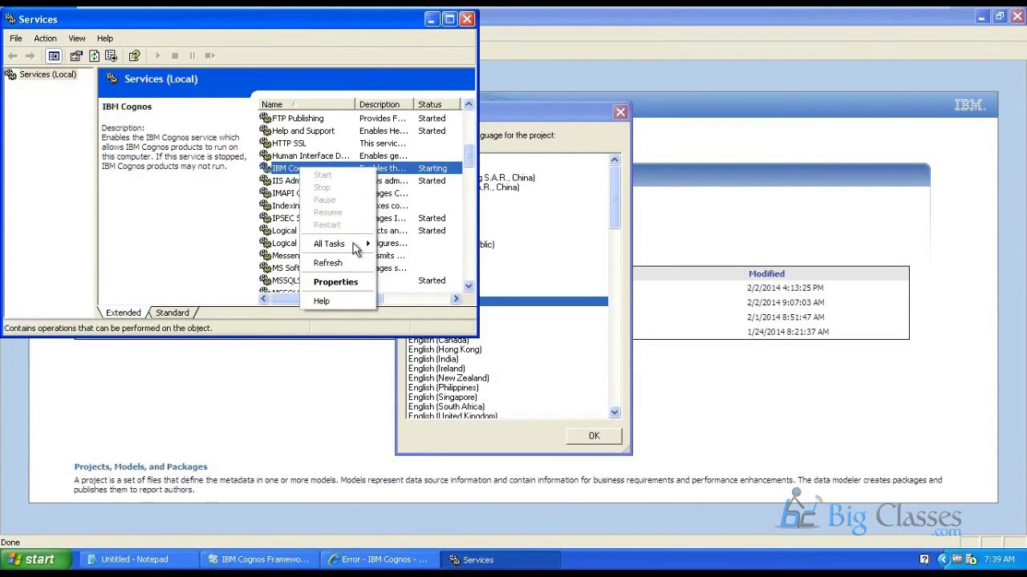
click(341, 266)
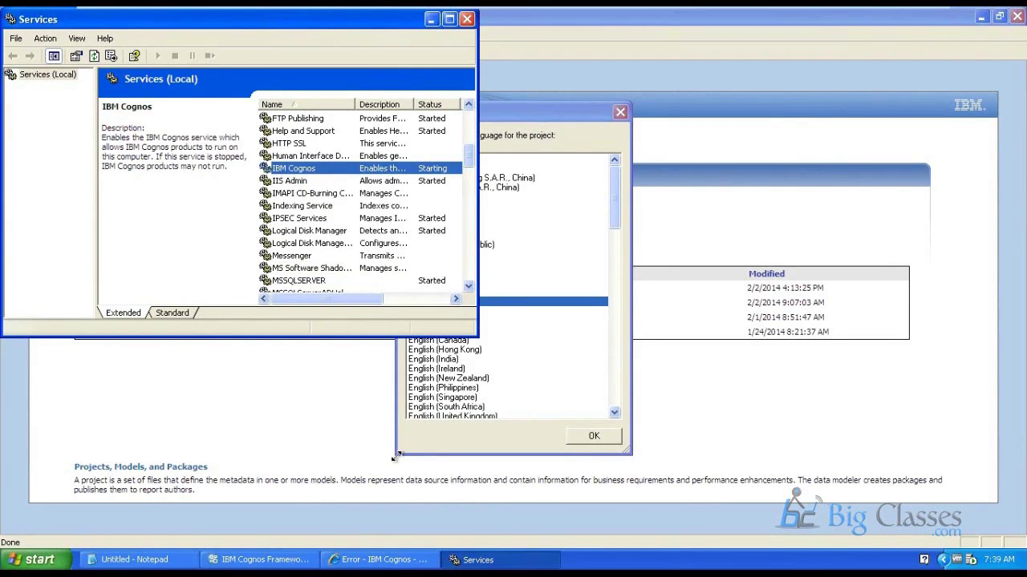
click(137, 563)
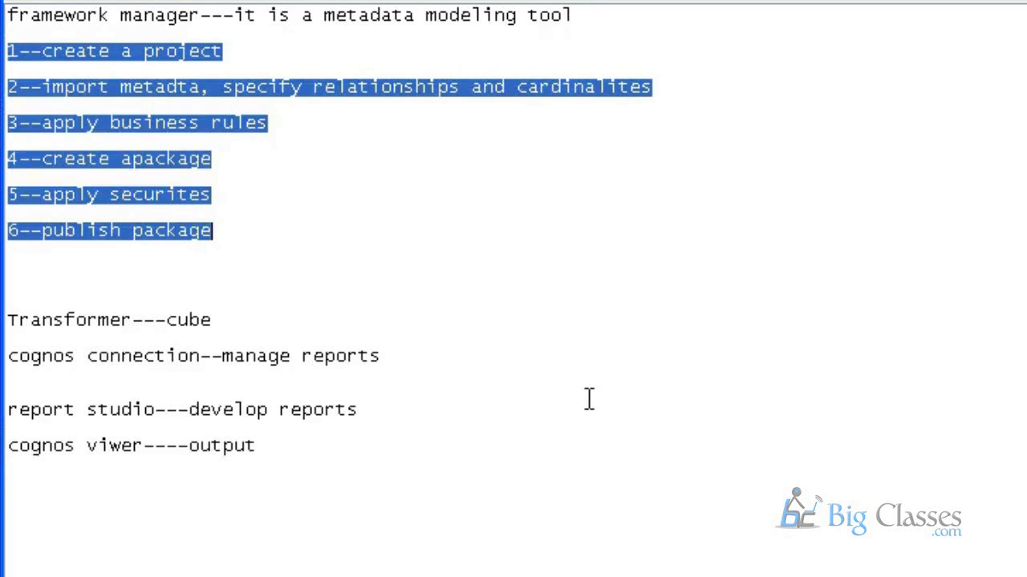
click(589, 399)
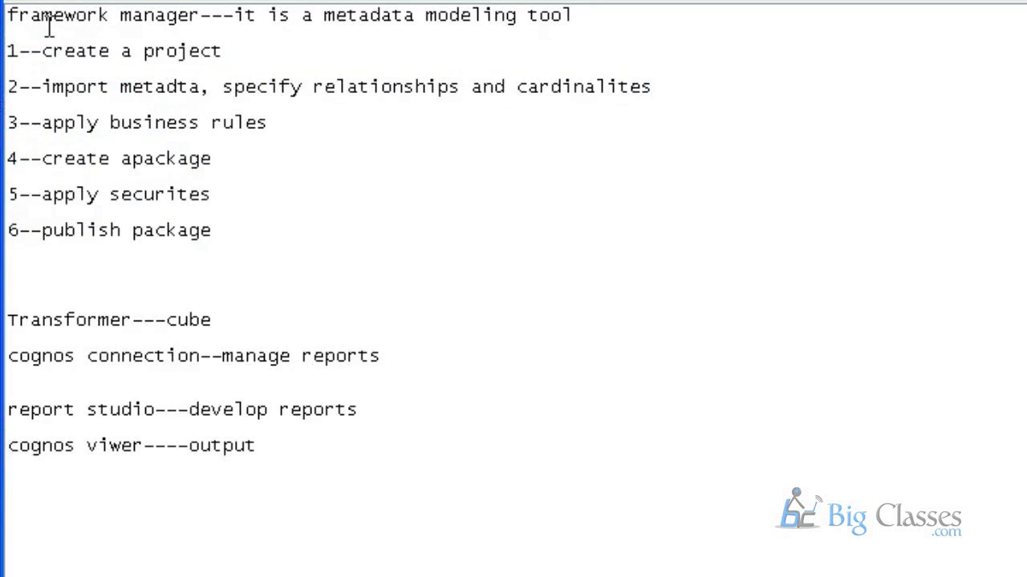
click(208, 220)
drag(209, 220, 7, 44)
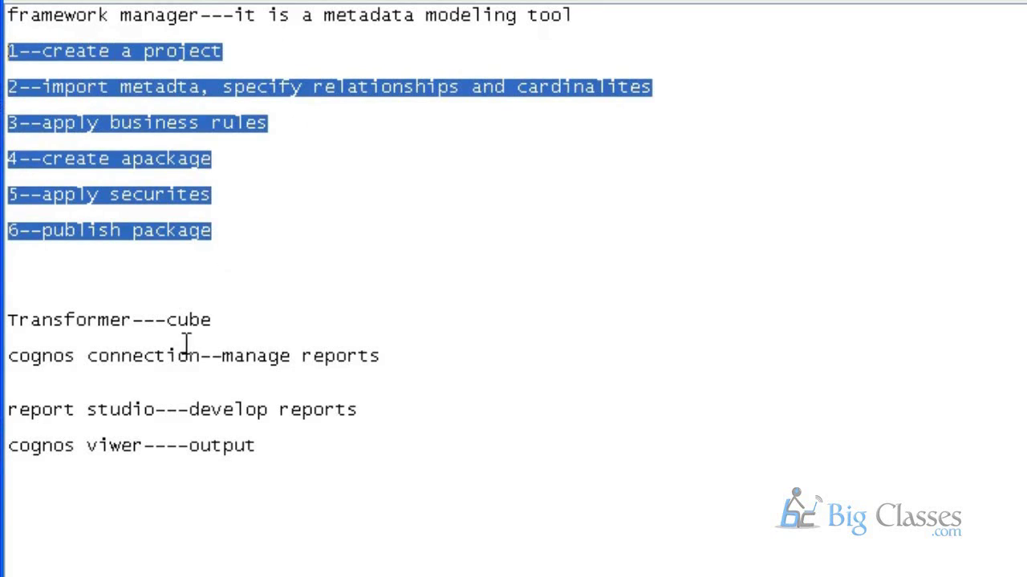
click(227, 318)
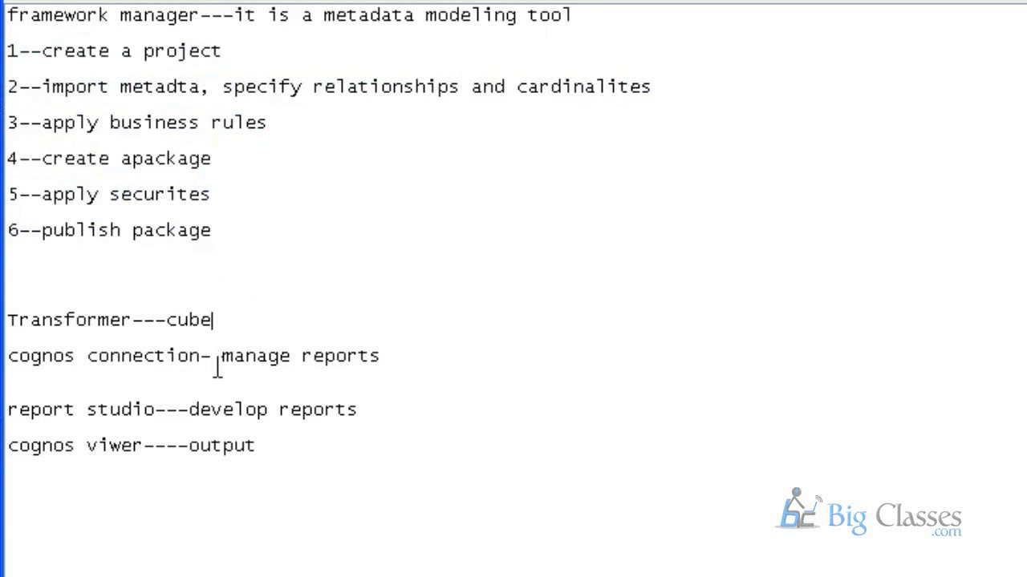
drag(213, 355, 8, 356)
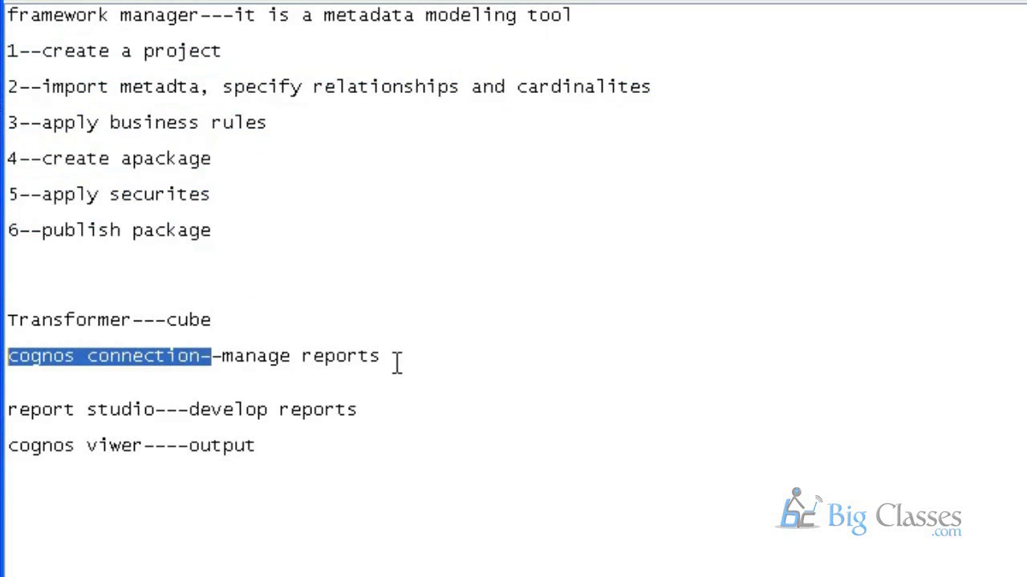
drag(386, 356, 8, 355)
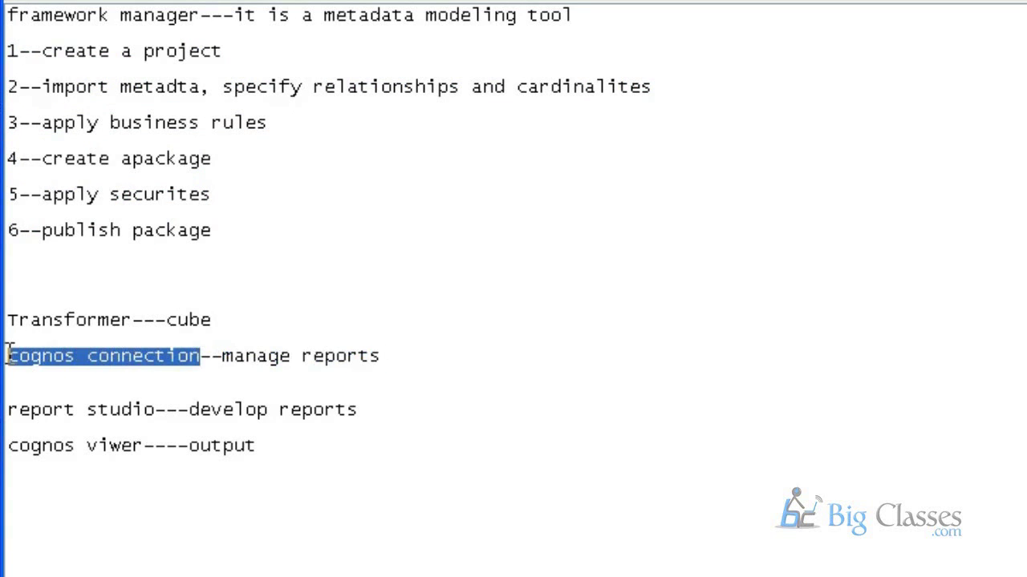
click(426, 353)
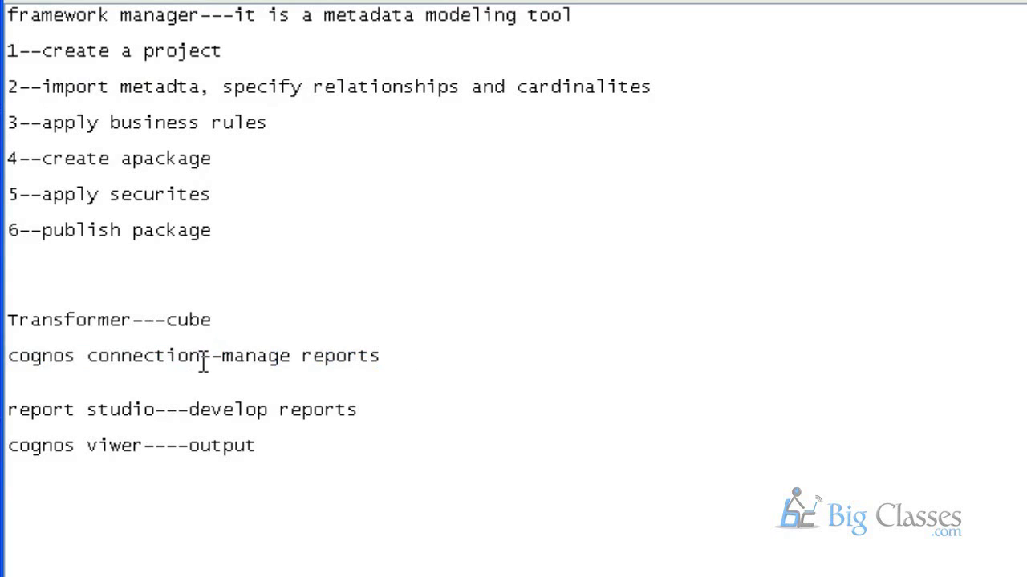
drag(200, 355, 4, 353)
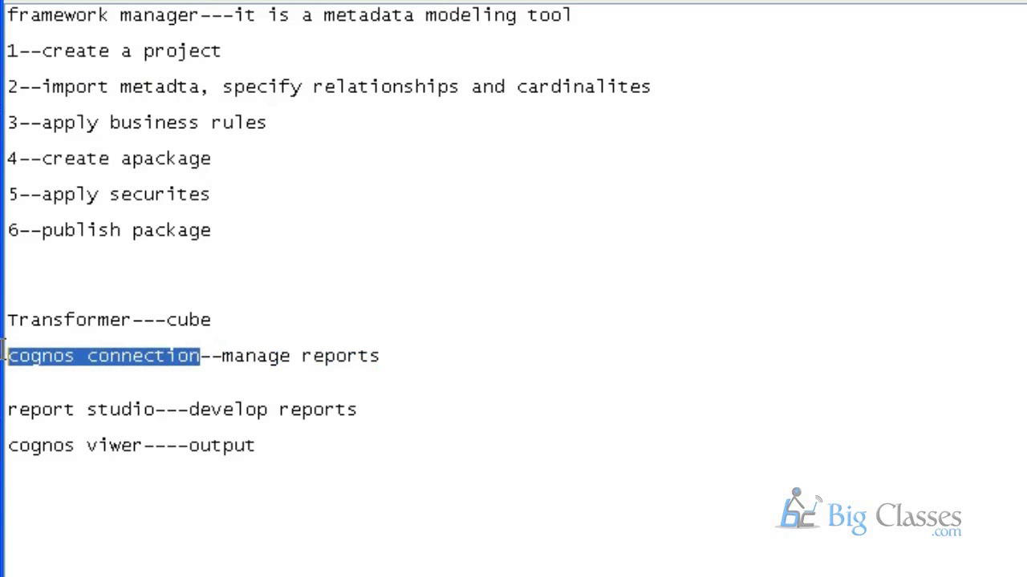
drag(155, 409, 8, 394)
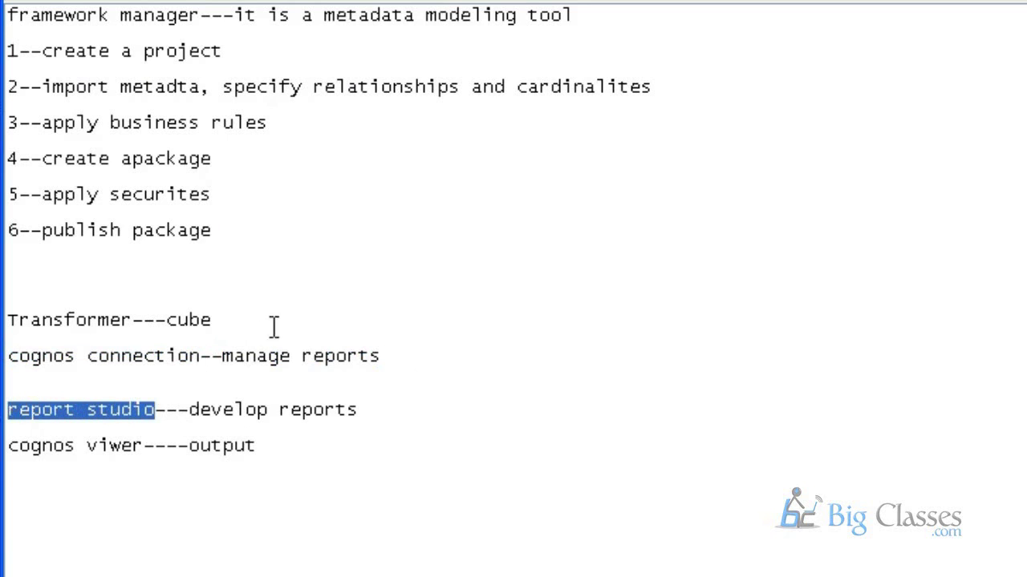
drag(200, 356, 16, 365)
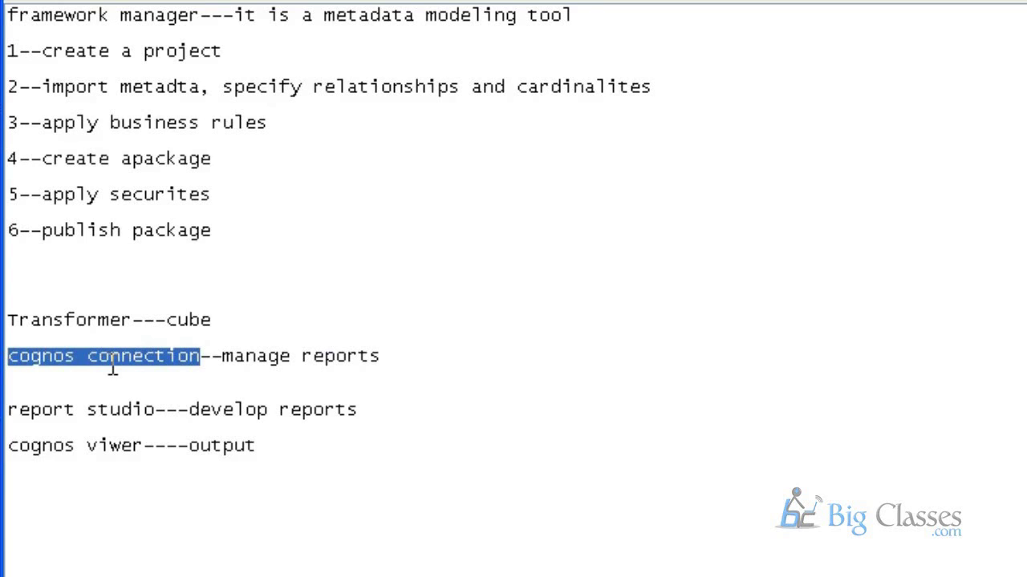
drag(155, 446, 8, 446)
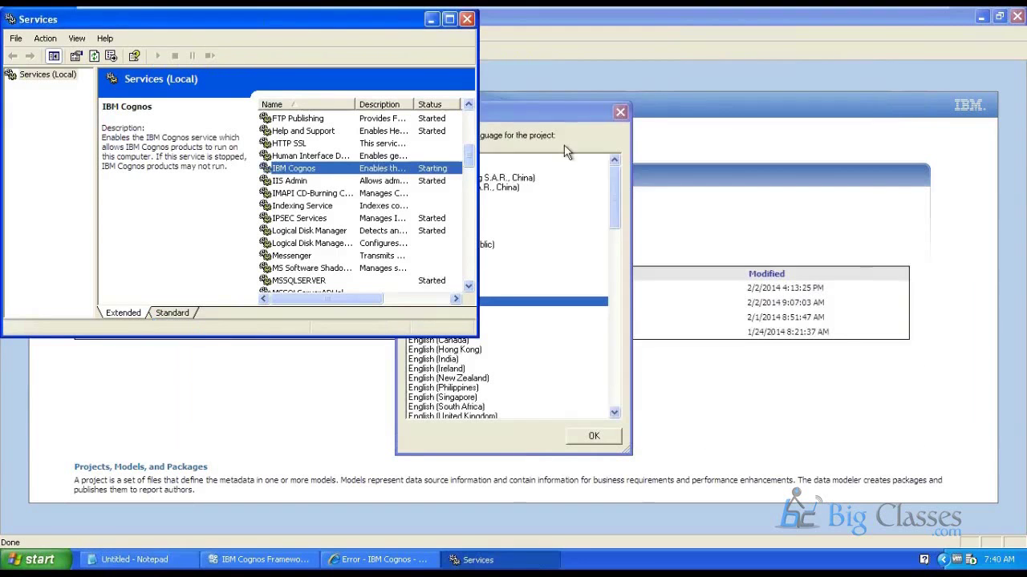
Refresh the IBM Cognos service status twice, then minimize Services
right_click(365, 173)
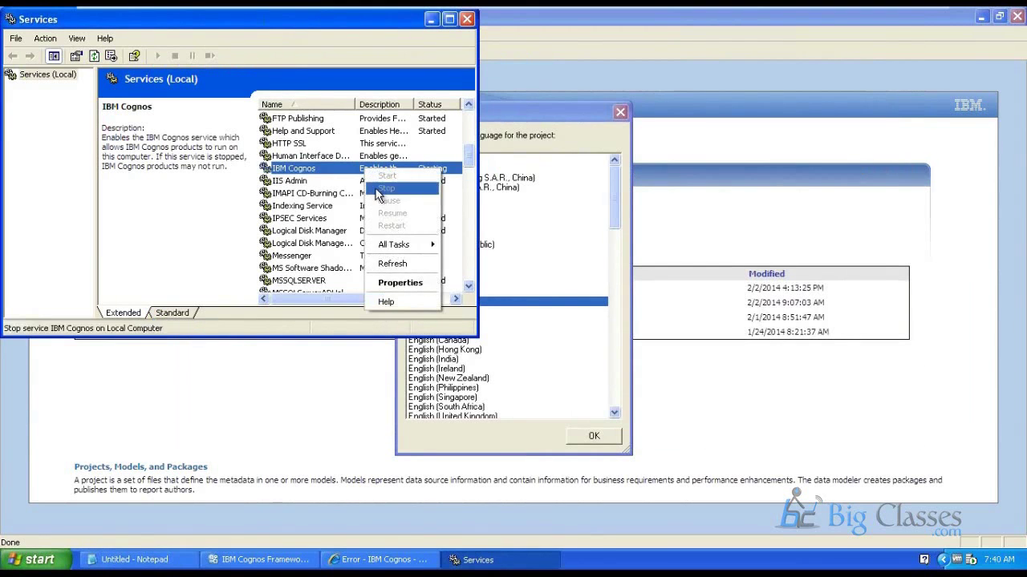
click(391, 263)
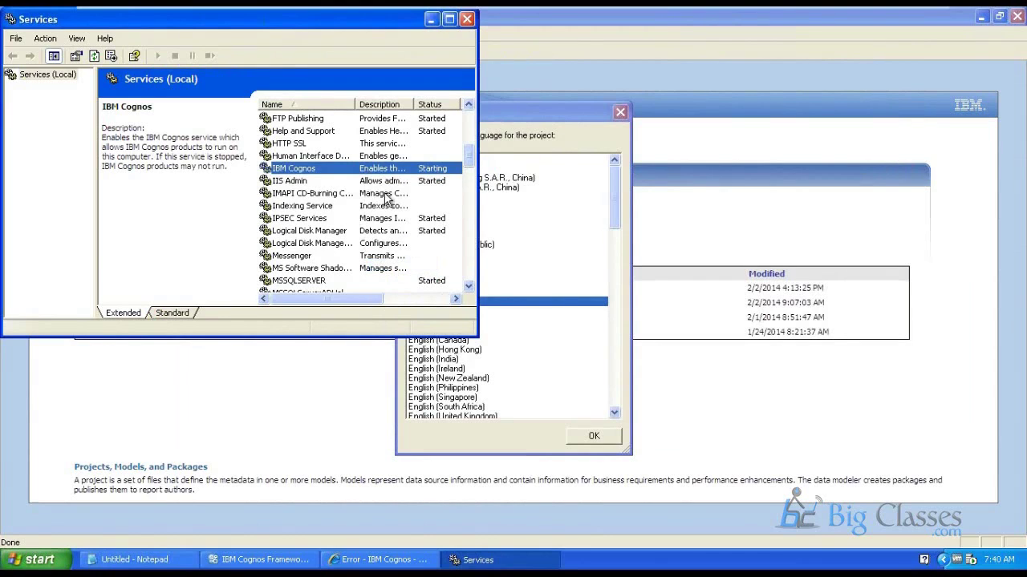
right_click(350, 173)
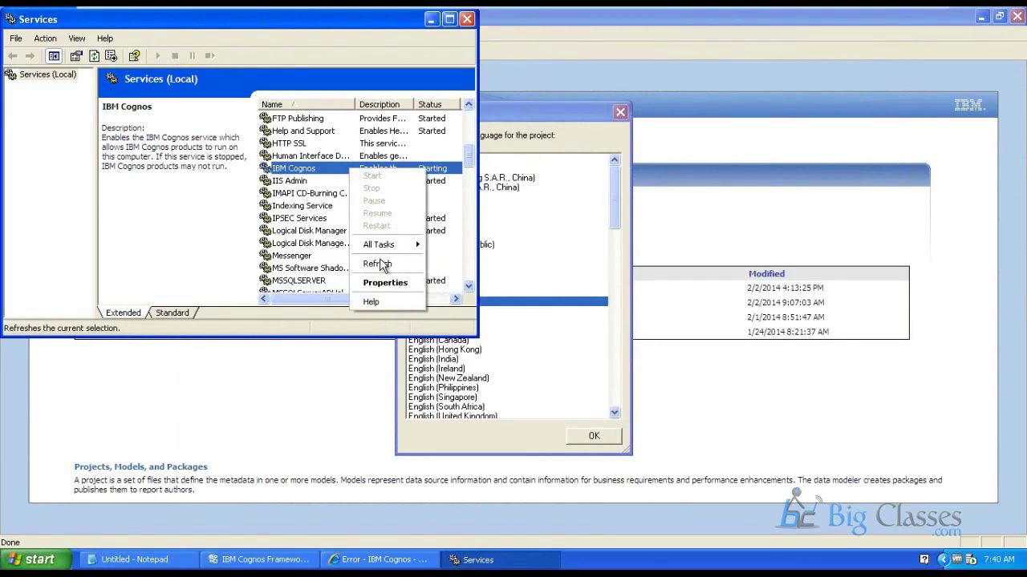
click(389, 262)
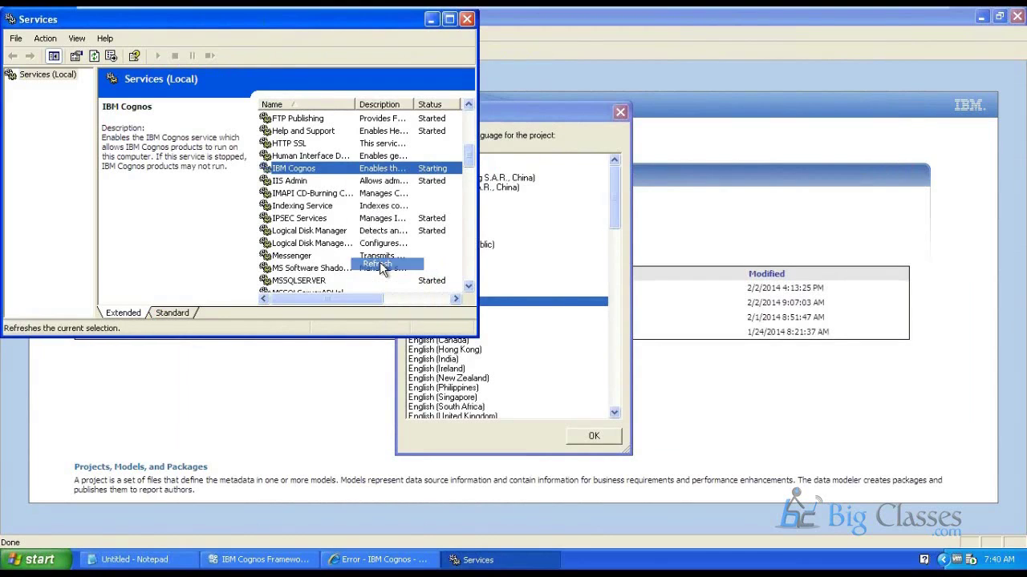
click(431, 19)
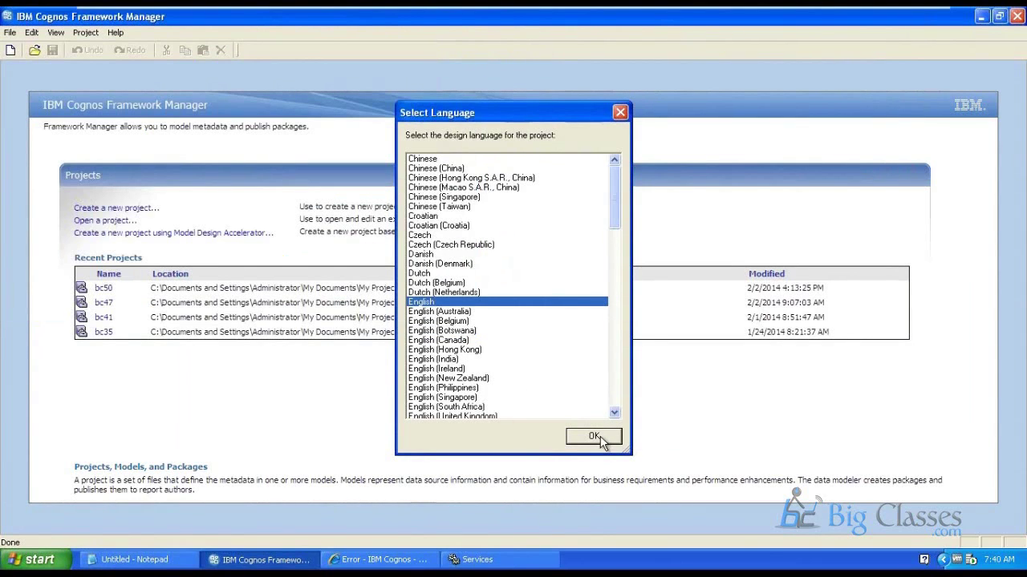
Accept English as the design language and import metadata from Data Sources
click(600, 441)
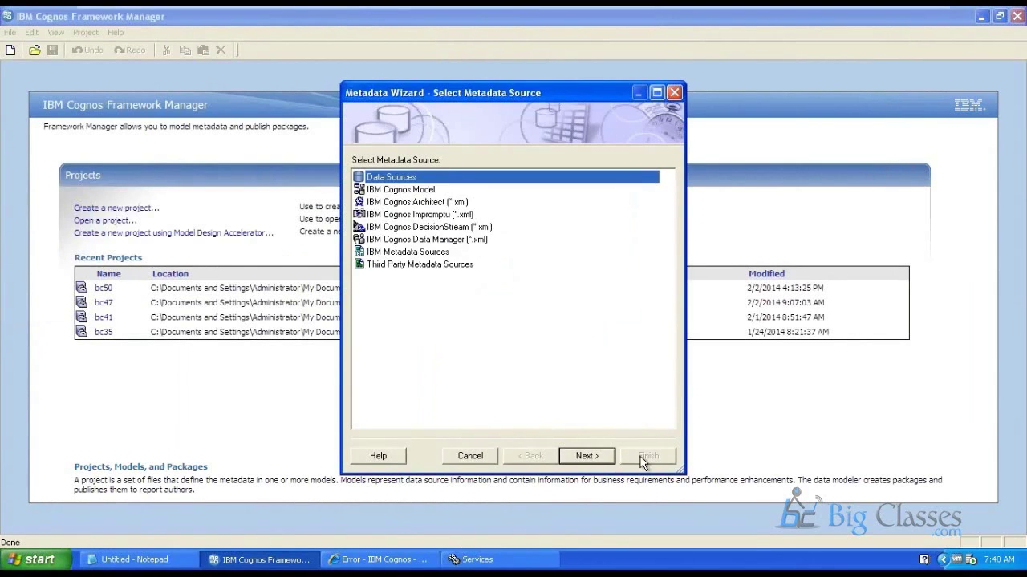
click(586, 457)
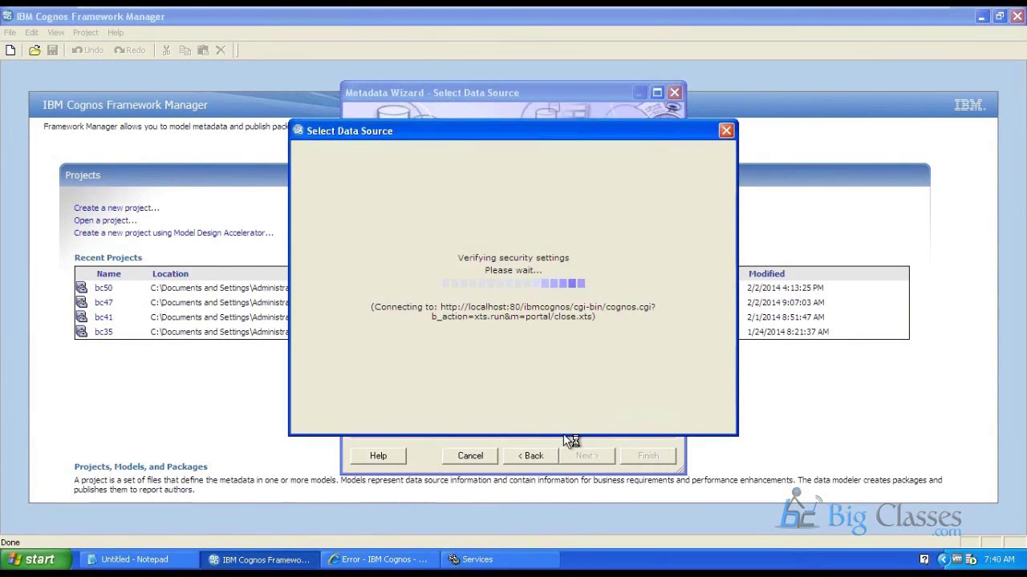
click(395, 564)
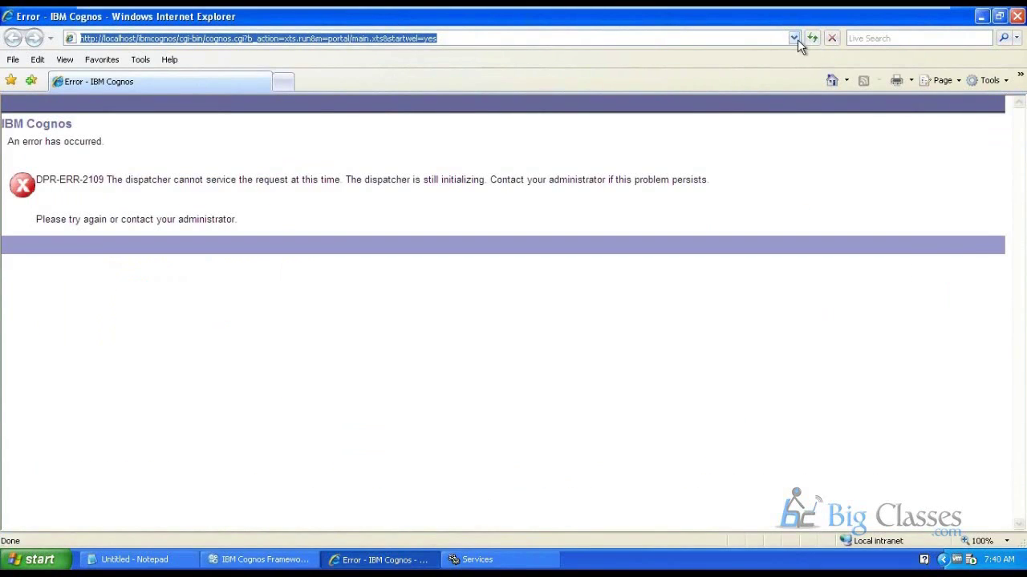
click(794, 39)
click(760, 52)
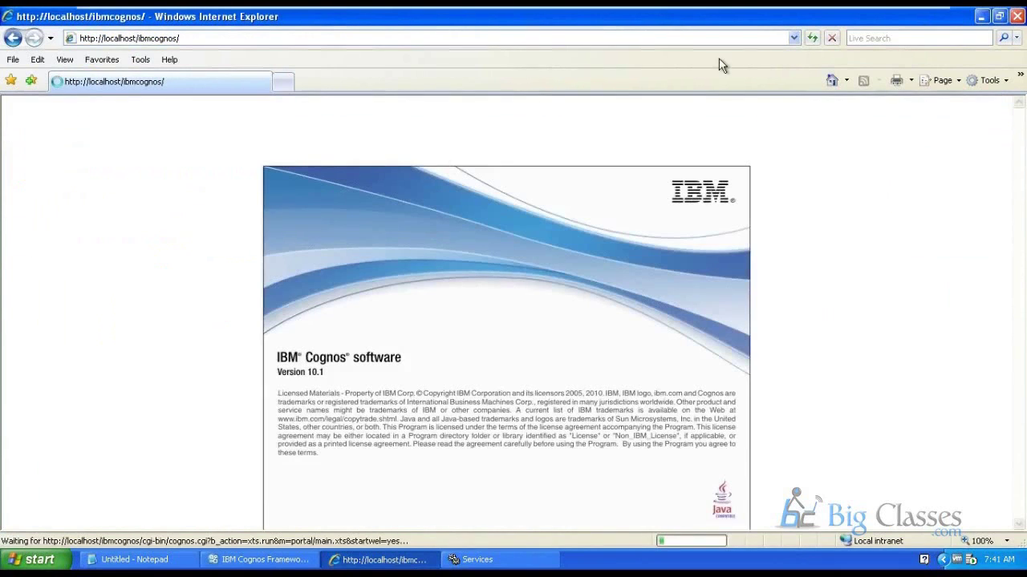
click(980, 17)
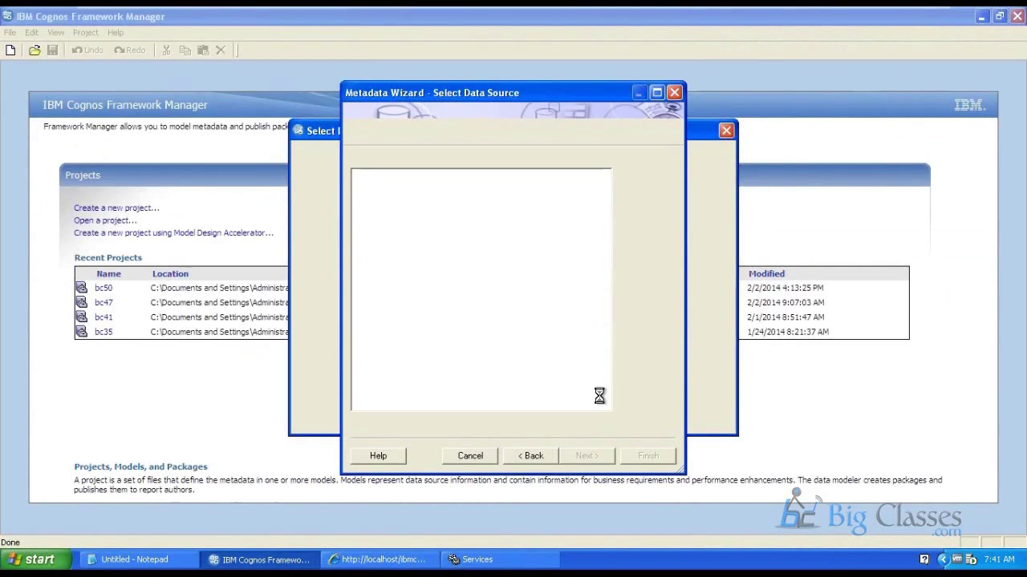
Choose great_outdoors_sales as the data source and advance the Metadata Wizard
click(480, 560)
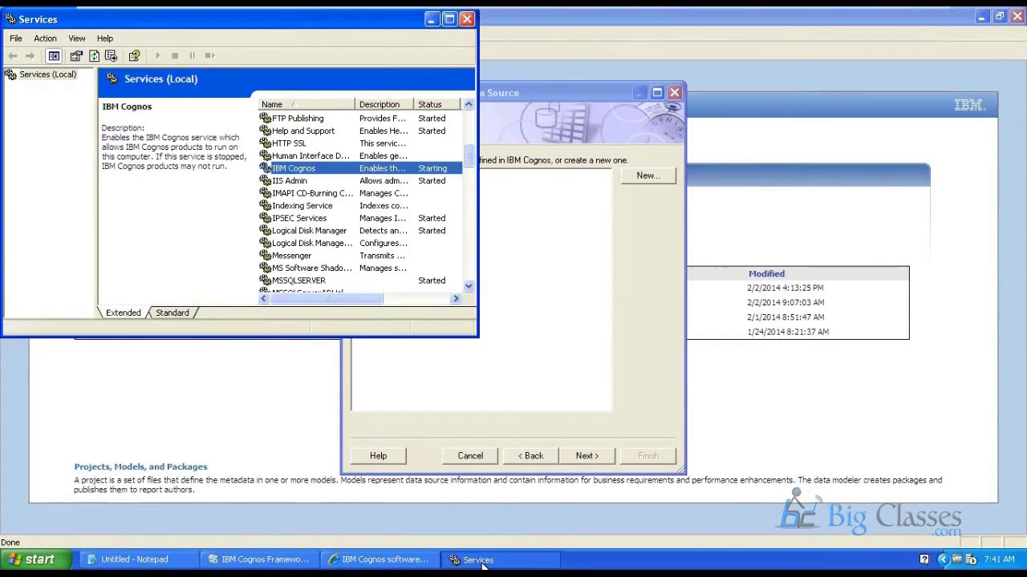
click(480, 559)
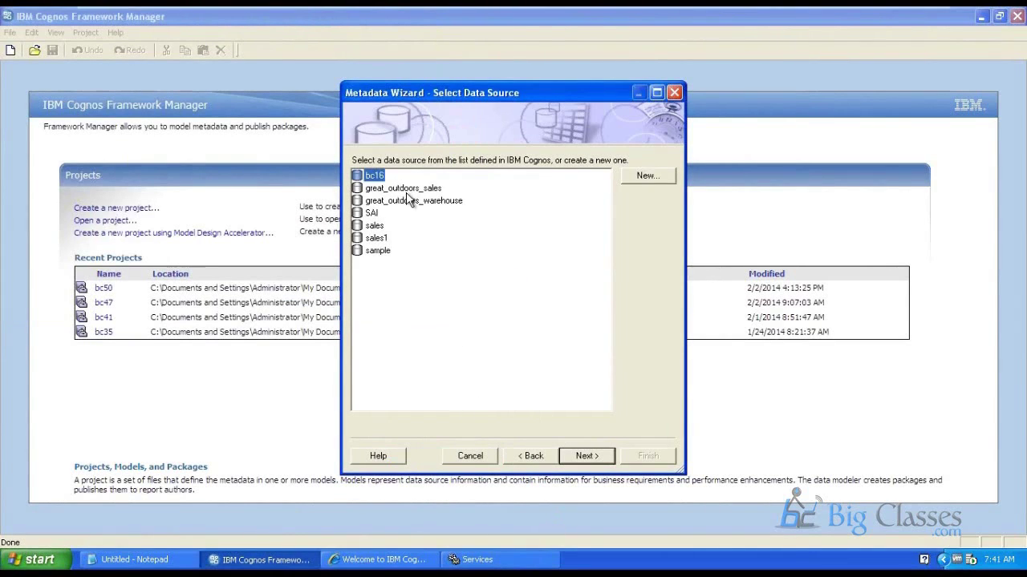
click(404, 189)
click(580, 457)
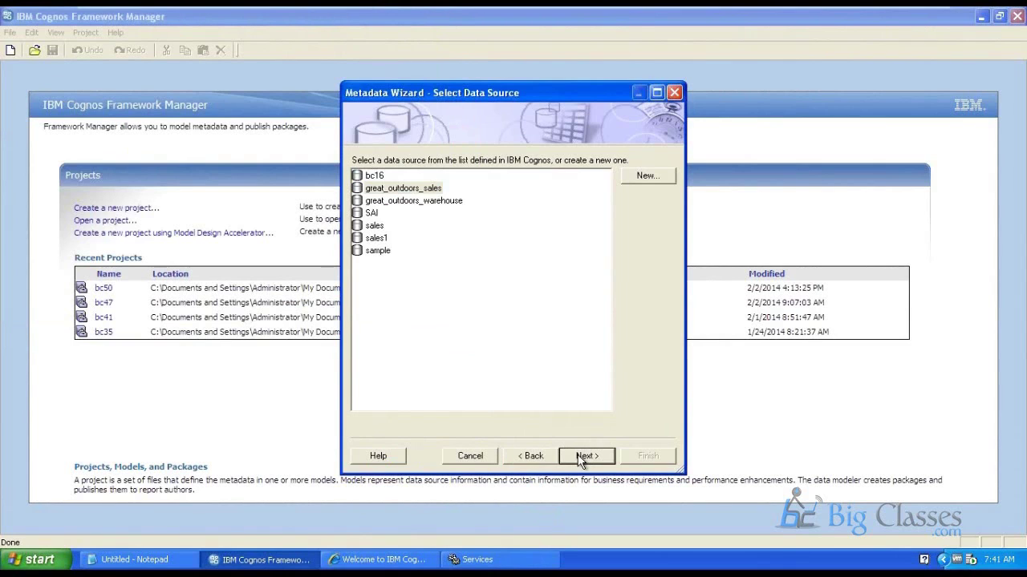
click(409, 560)
click(409, 560)
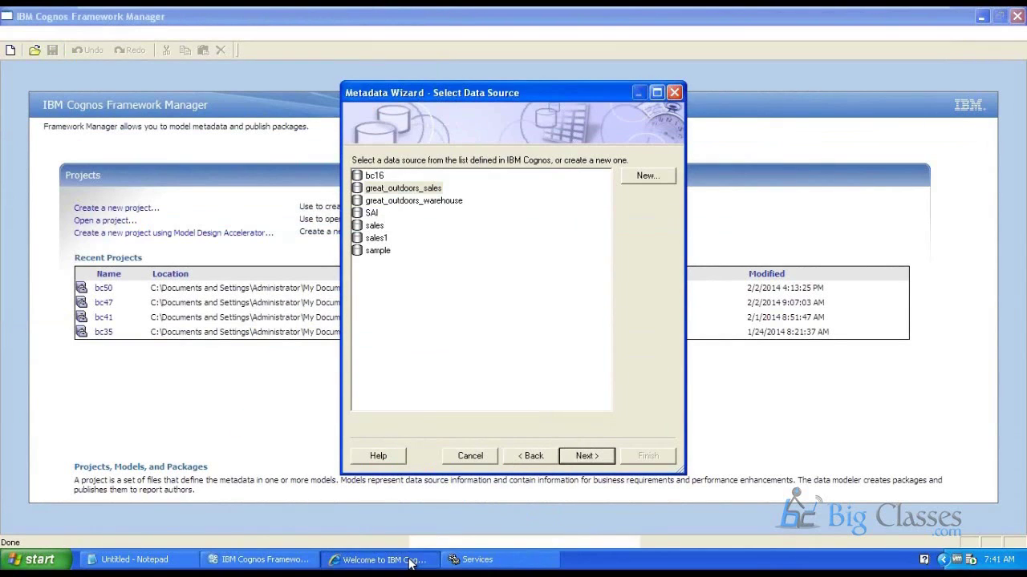
click(409, 560)
click(409, 560)
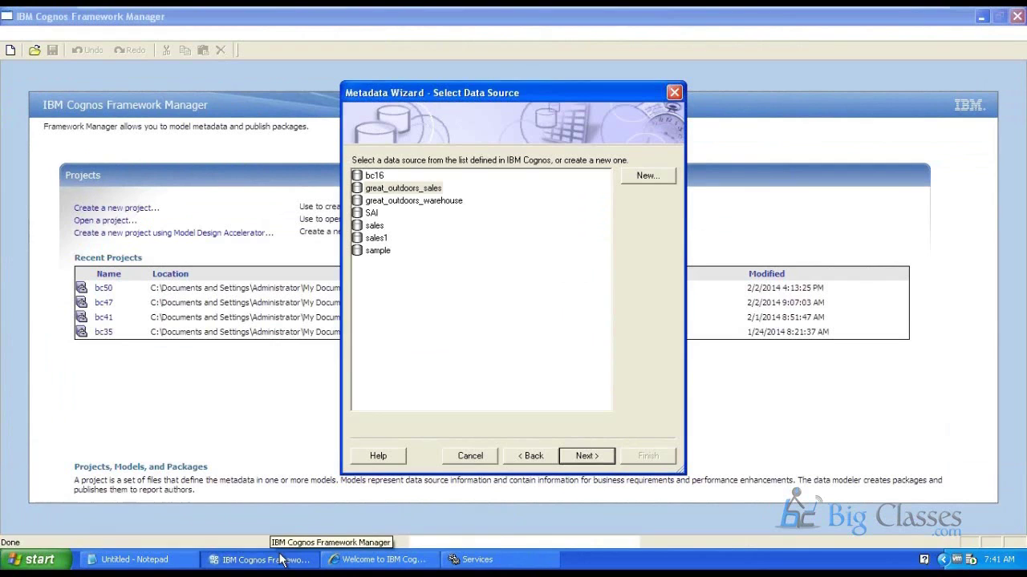
Expand the gosales schema, check all its Tables, and continue to relationship generation
click(150, 561)
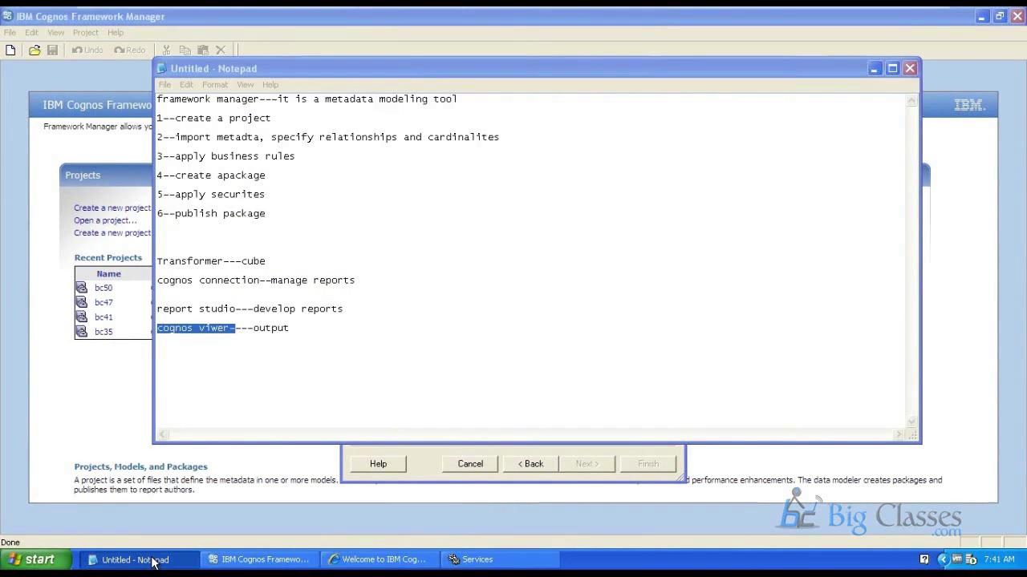
click(152, 561)
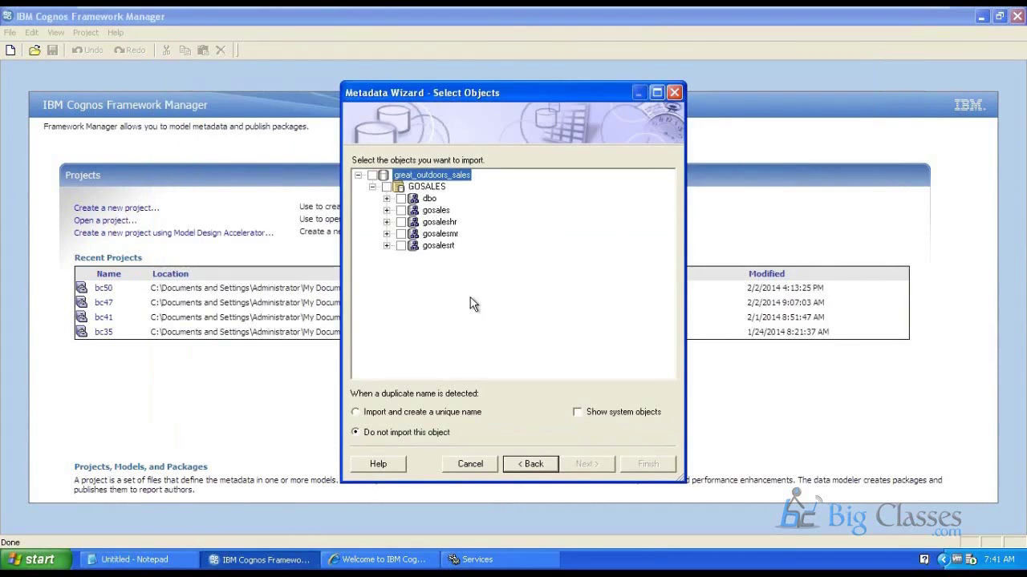
click(386, 210)
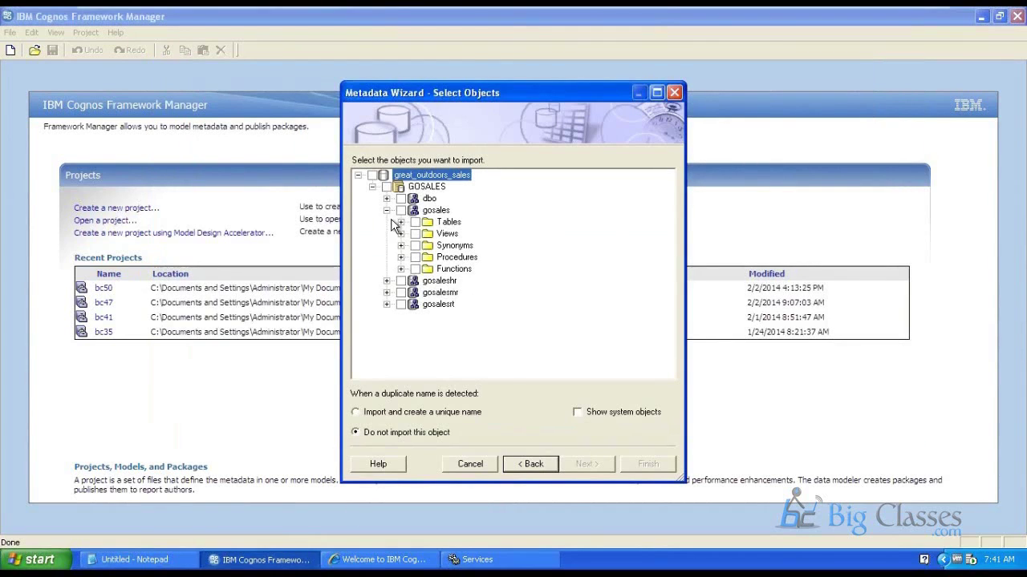
click(401, 222)
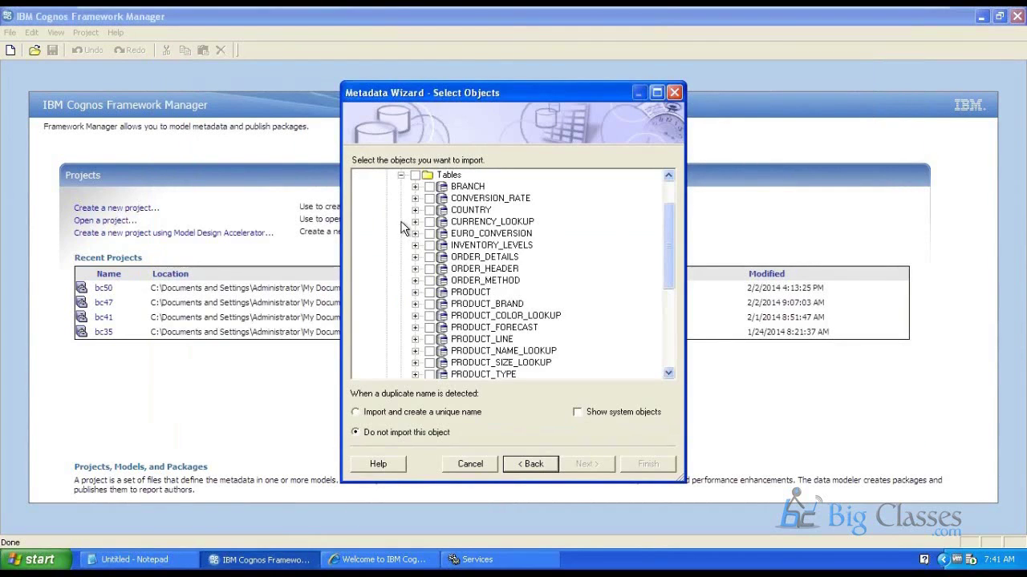
click(415, 175)
drag(665, 237, 631, 328)
click(584, 466)
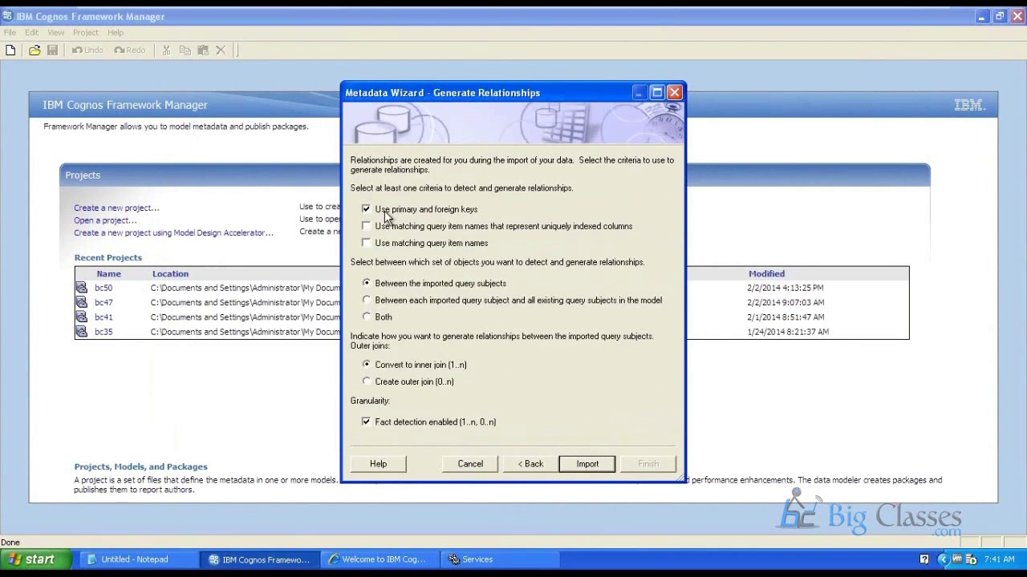
Import the selected tables as 24 query subjects and 24 relationships, then open project bc51
click(586, 464)
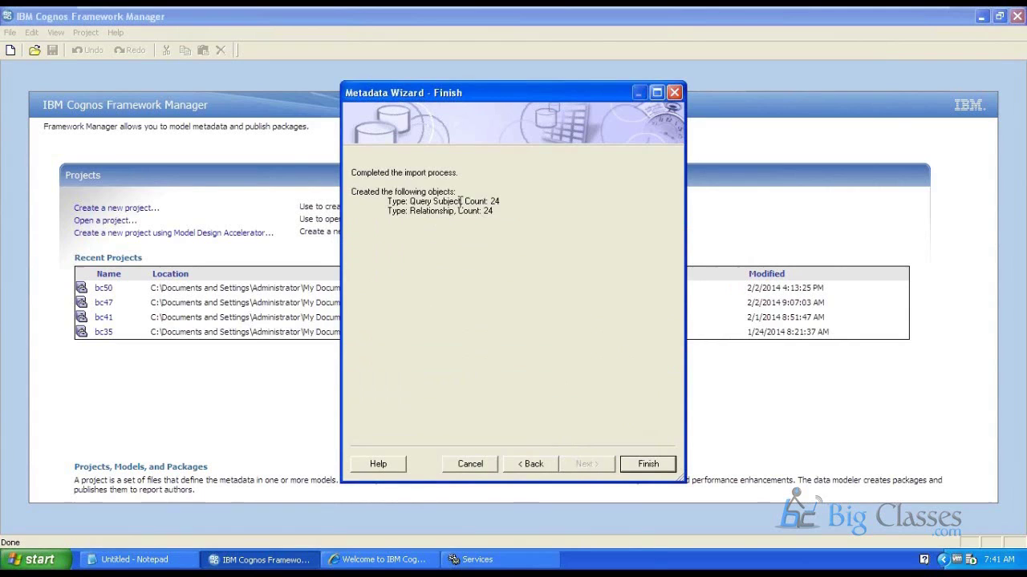
drag(459, 202, 431, 211)
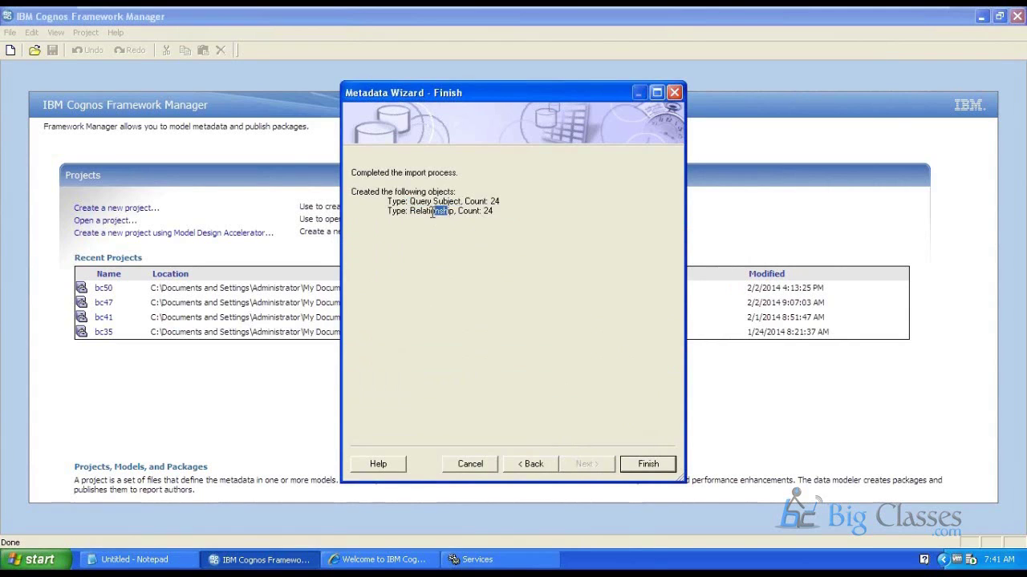
click(650, 467)
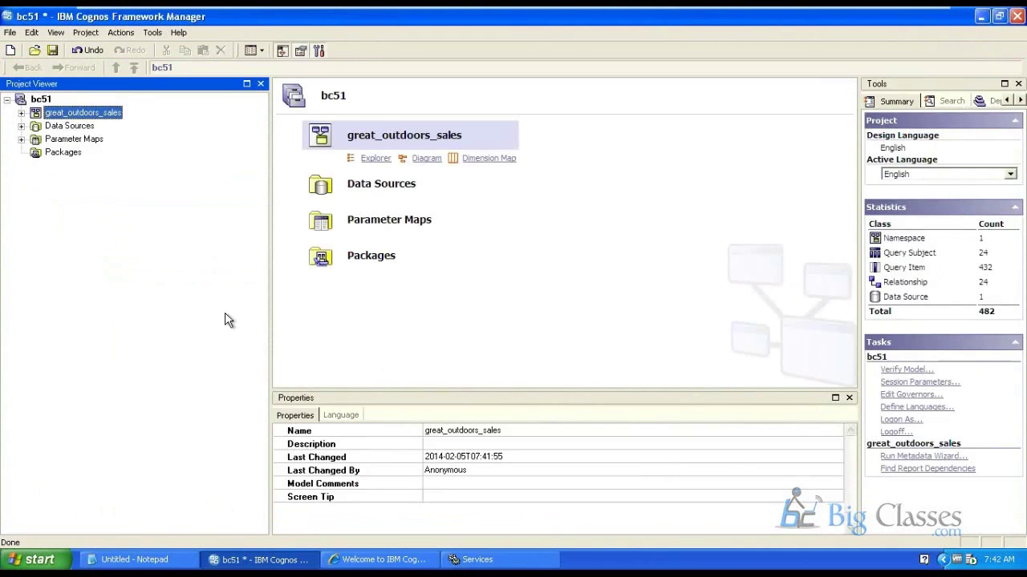
Select all great_outdoors_sales query subjects, from BRANCH through xgorev
click(21, 113)
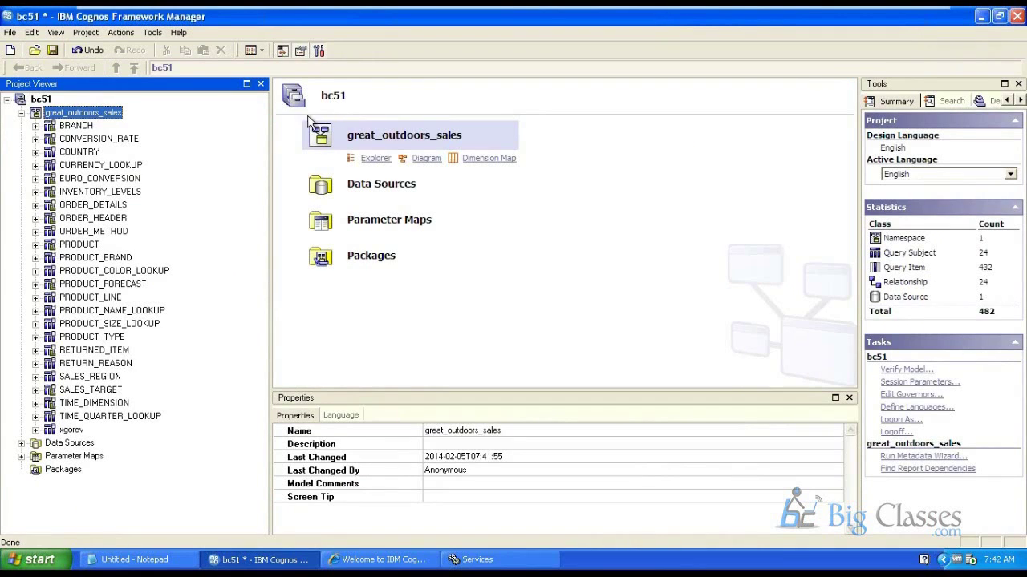
click(75, 128)
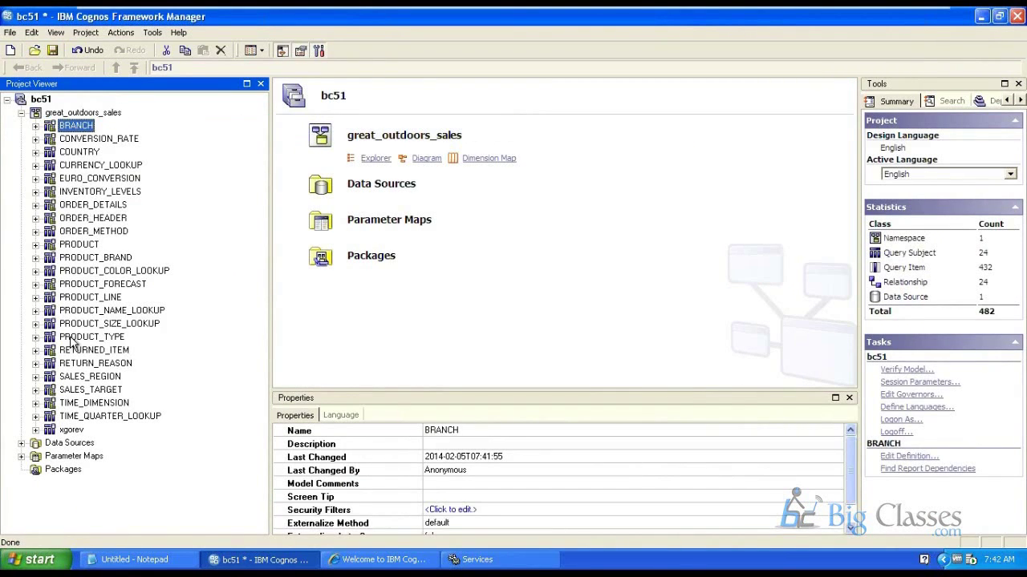
shift+click(70, 431)
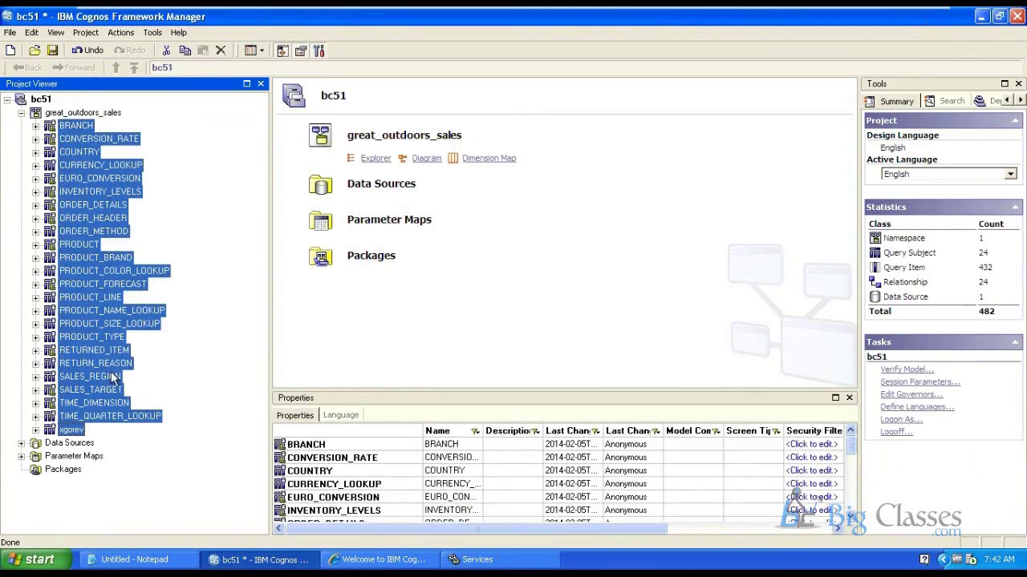
Show the selected query subjects in Context Explorer with the diagram zoomed to 50%
right_click(64, 223)
click(156, 463)
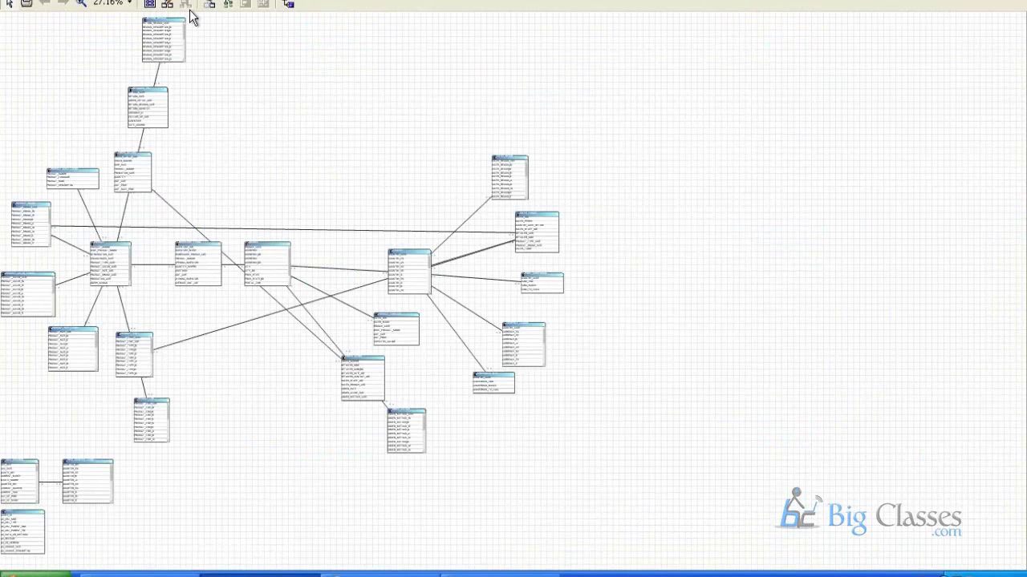
click(130, 4)
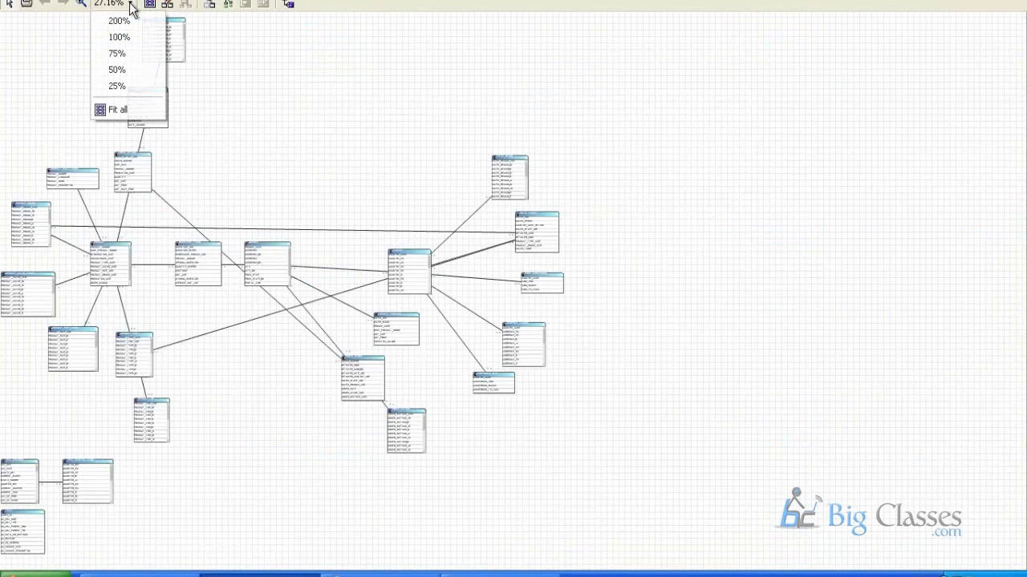
click(129, 70)
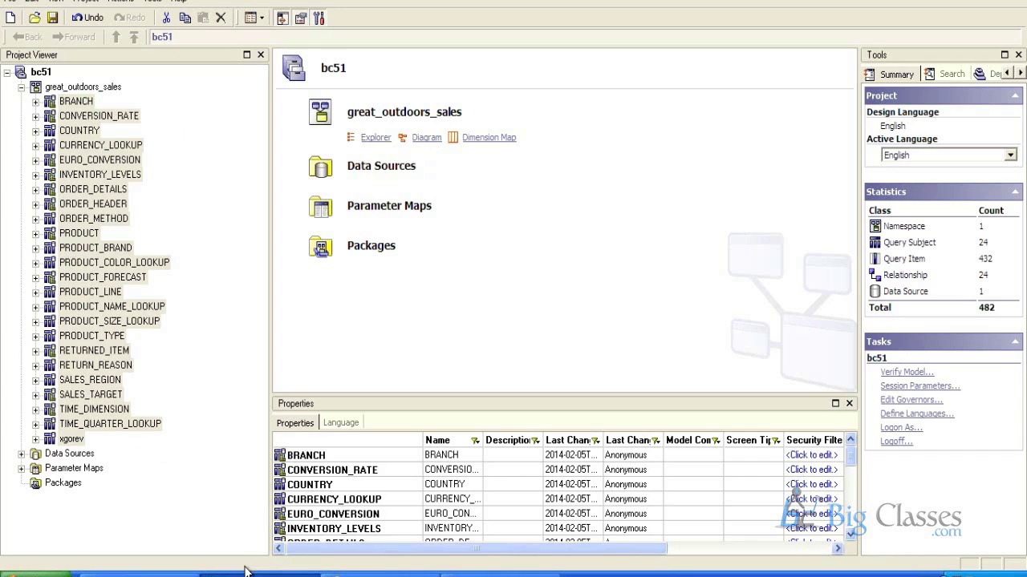
click(172, 571)
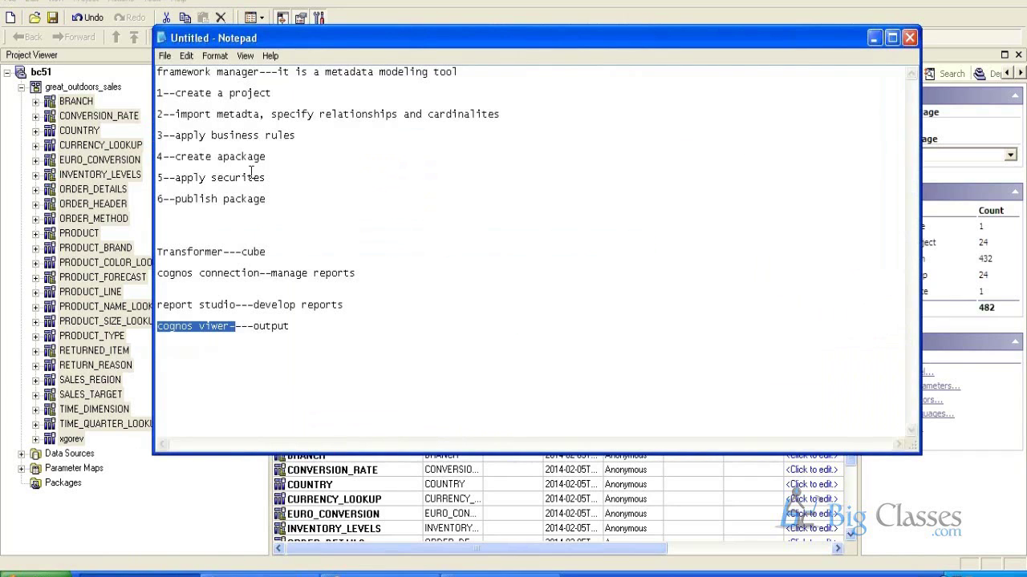
click(300, 135)
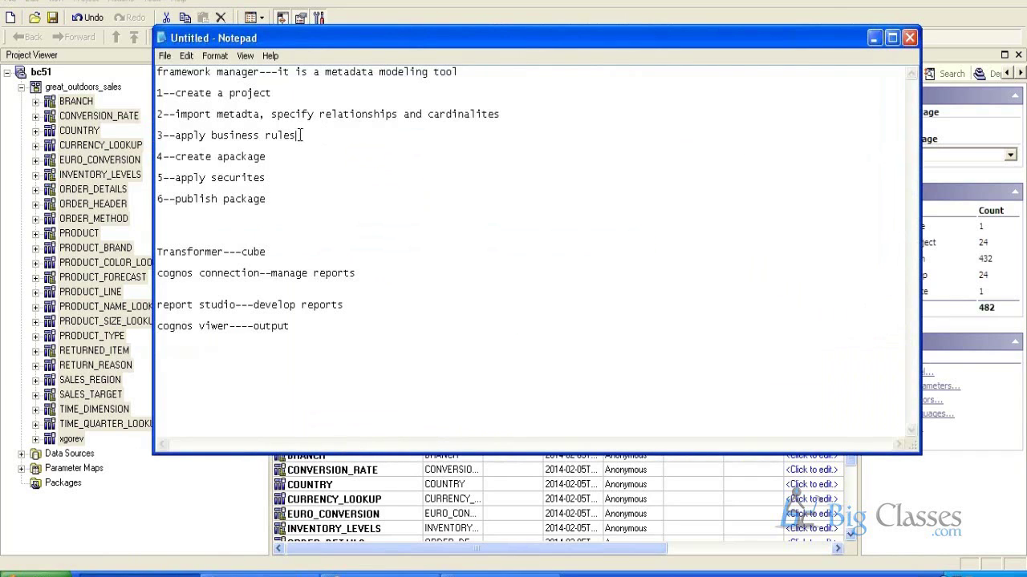
drag(301, 134, 186, 135)
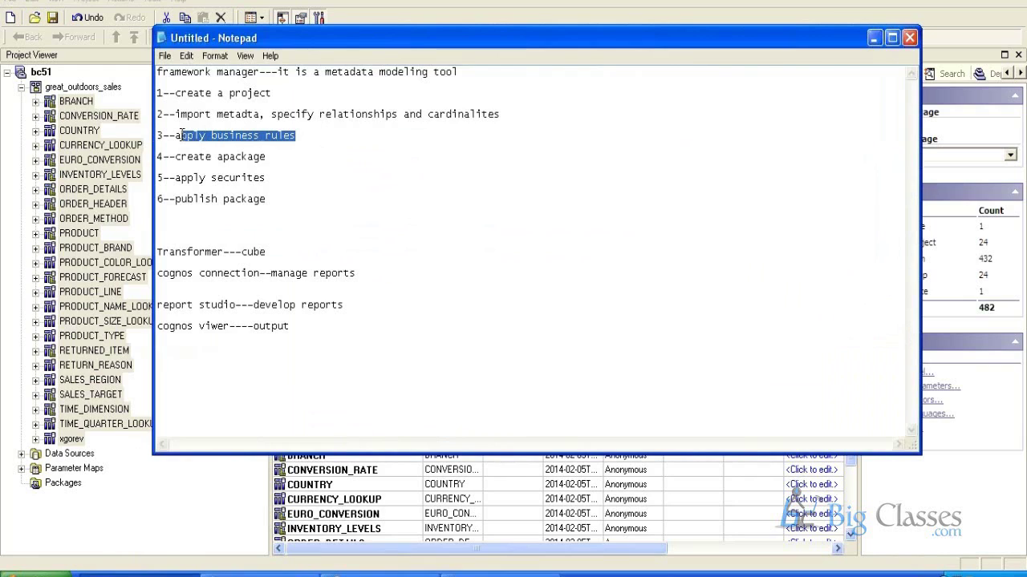
click(273, 159)
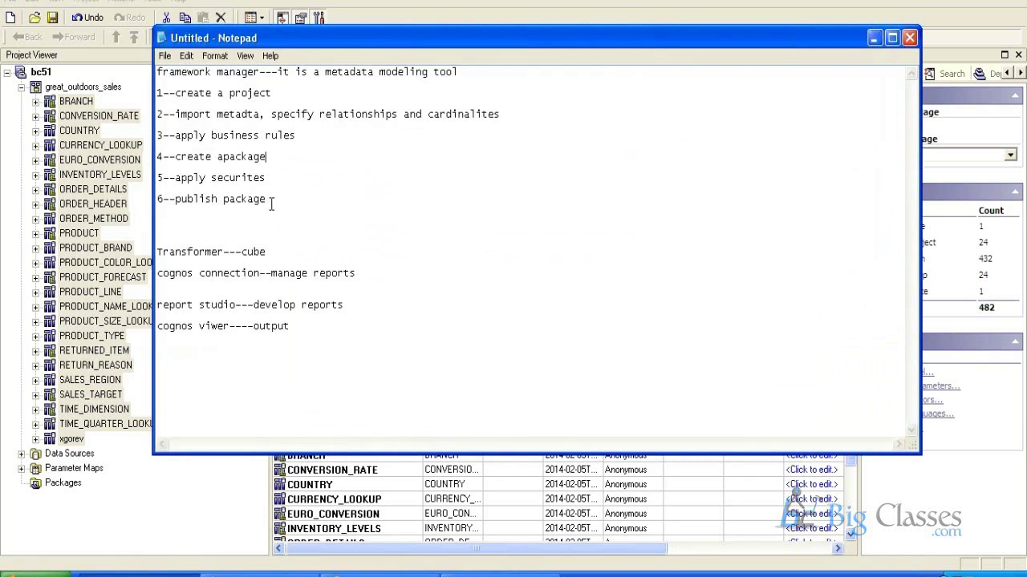
click(874, 39)
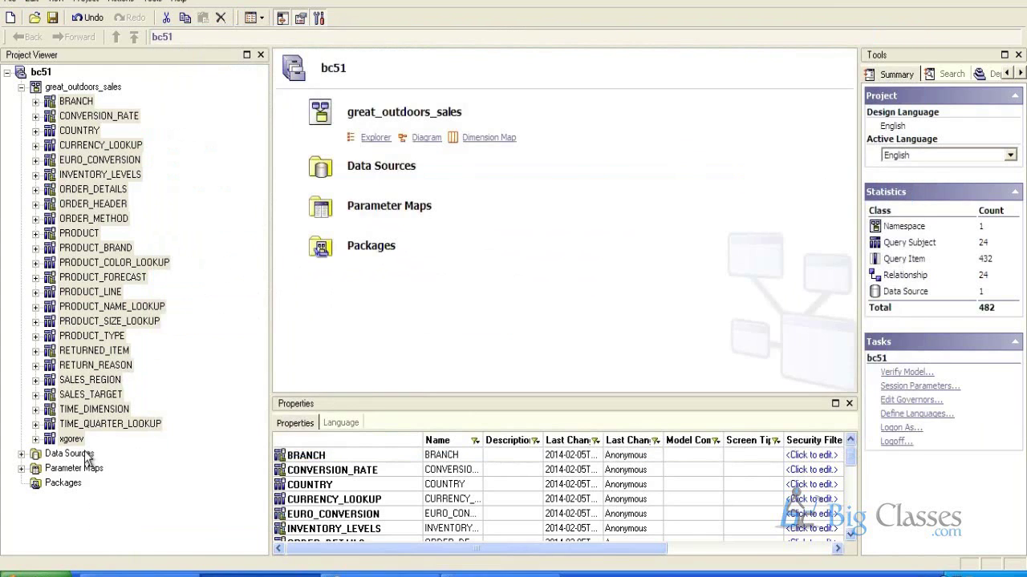
Create a new package under Packages named bc51p
click(62, 483)
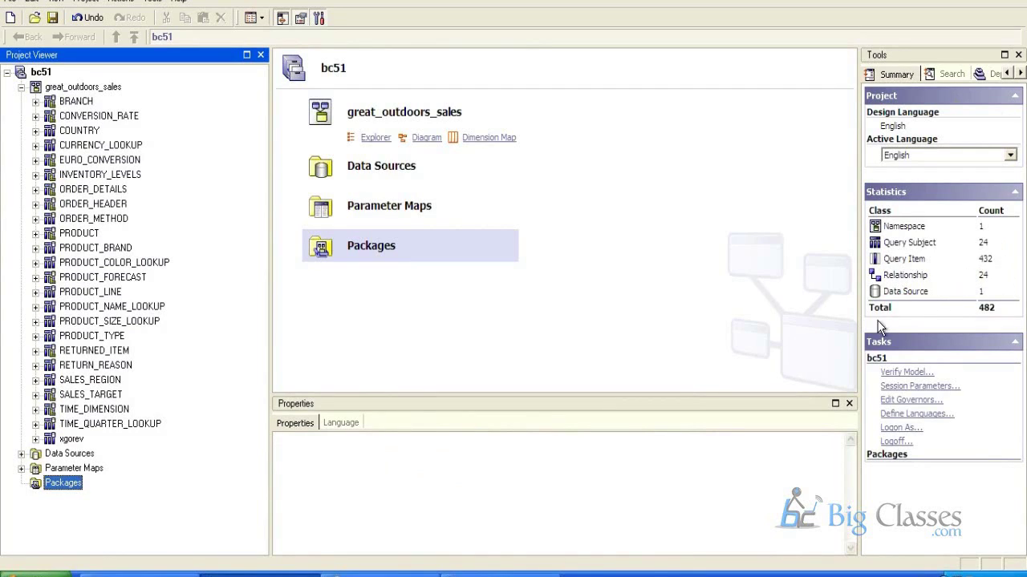
right_click(74, 486)
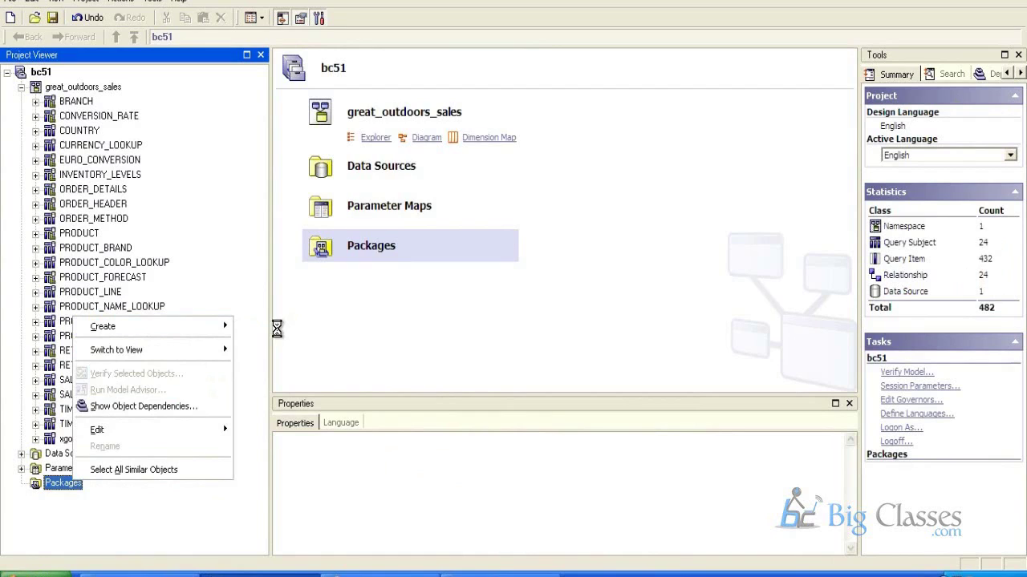
click(275, 327)
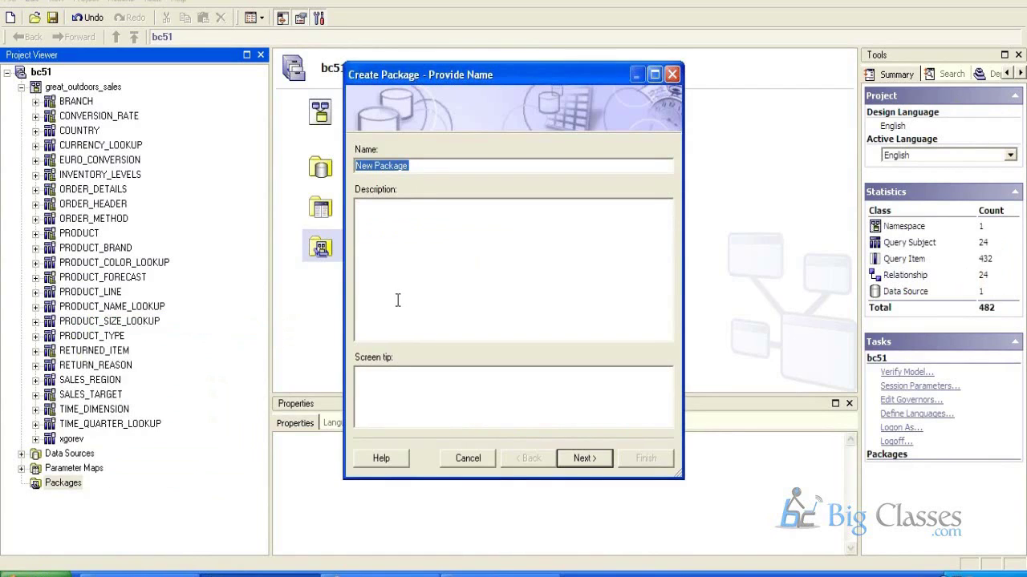
text(bc51p)
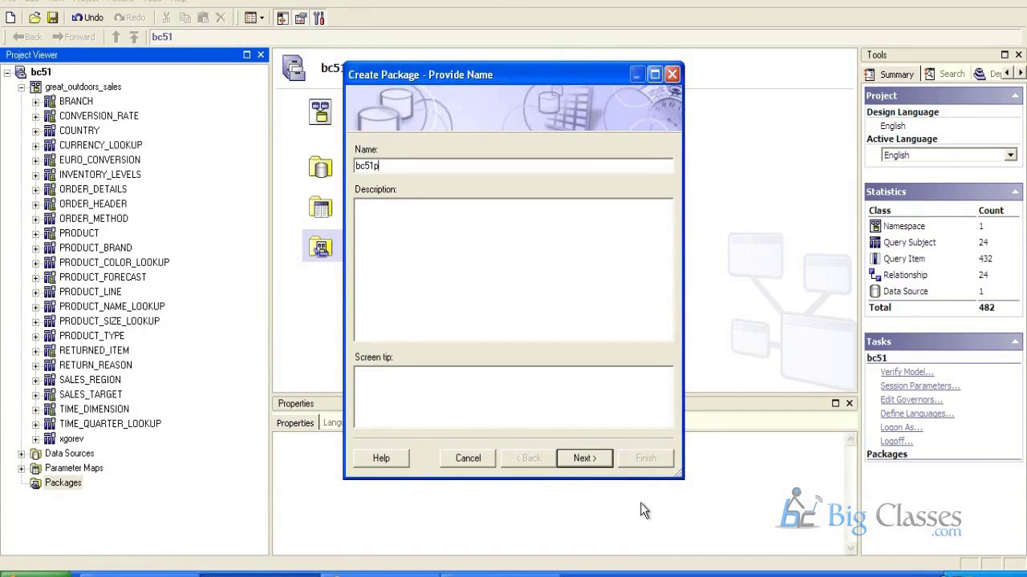
click(595, 457)
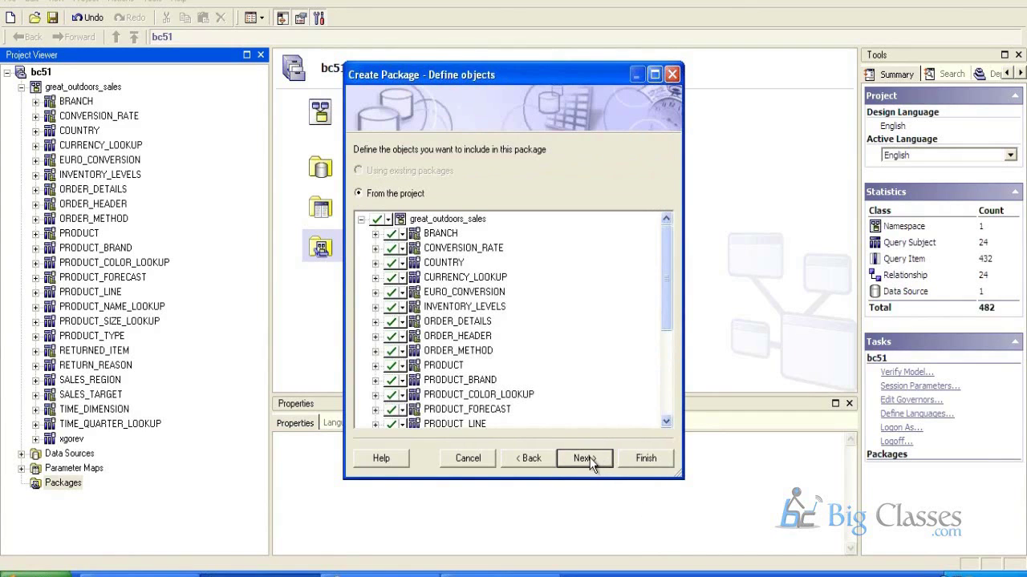
Exclude xgorev from the package's objects and finish creating bc51p
drag(667, 313, 674, 425)
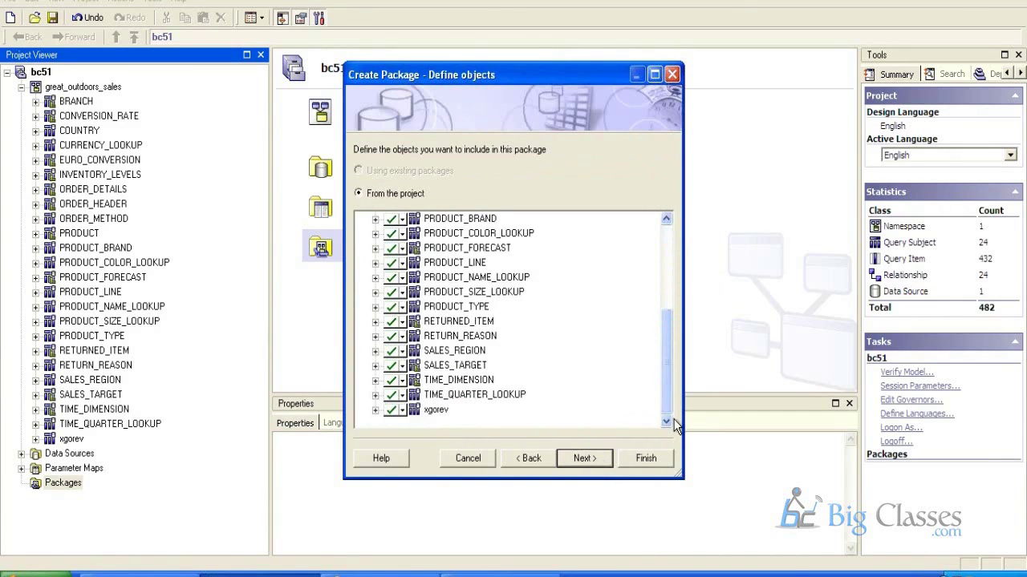
click(391, 410)
click(584, 462)
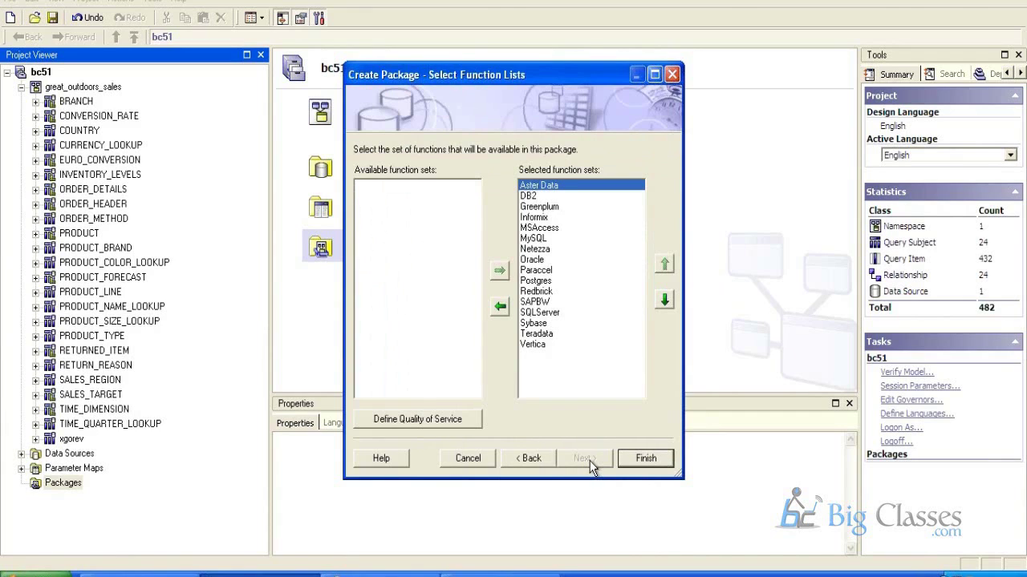
click(647, 459)
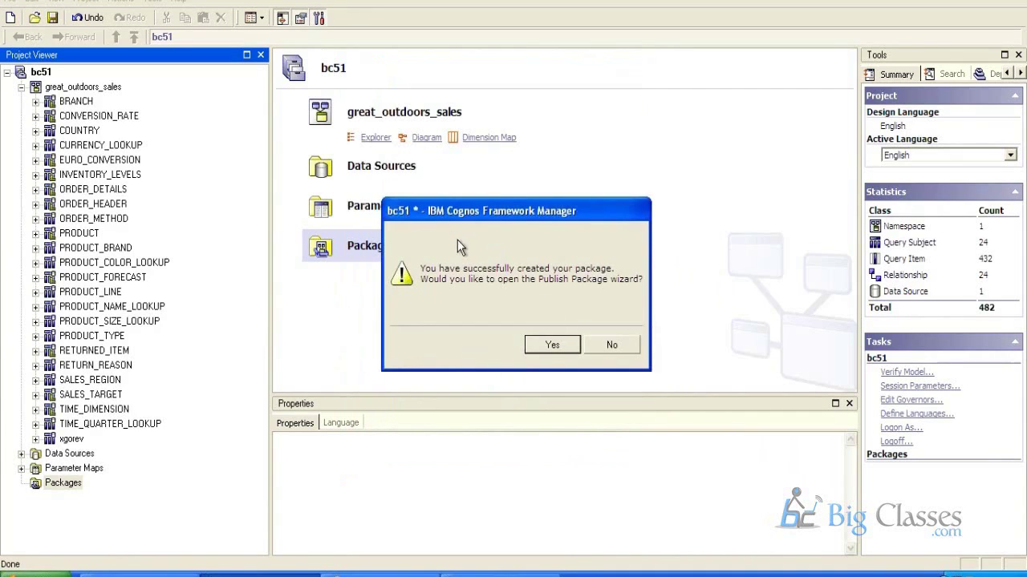
Publish bc51p to Public Folders without package security, with verification
click(544, 348)
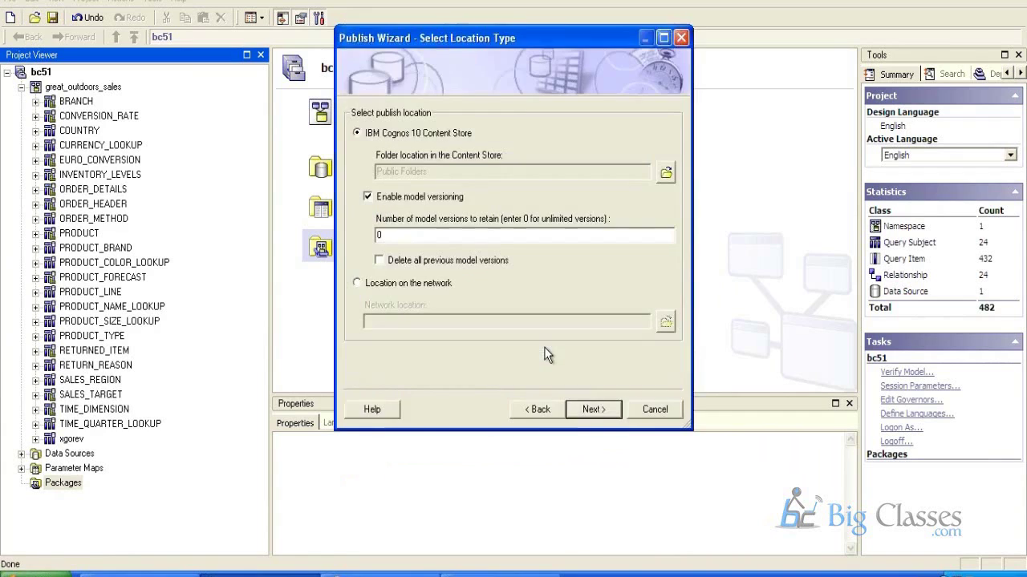
click(591, 407)
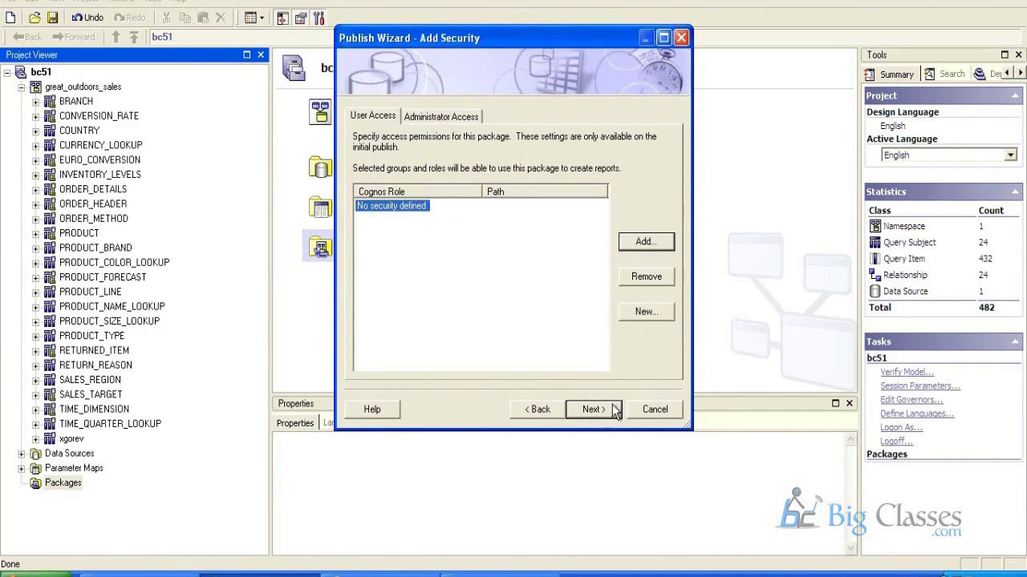
click(600, 411)
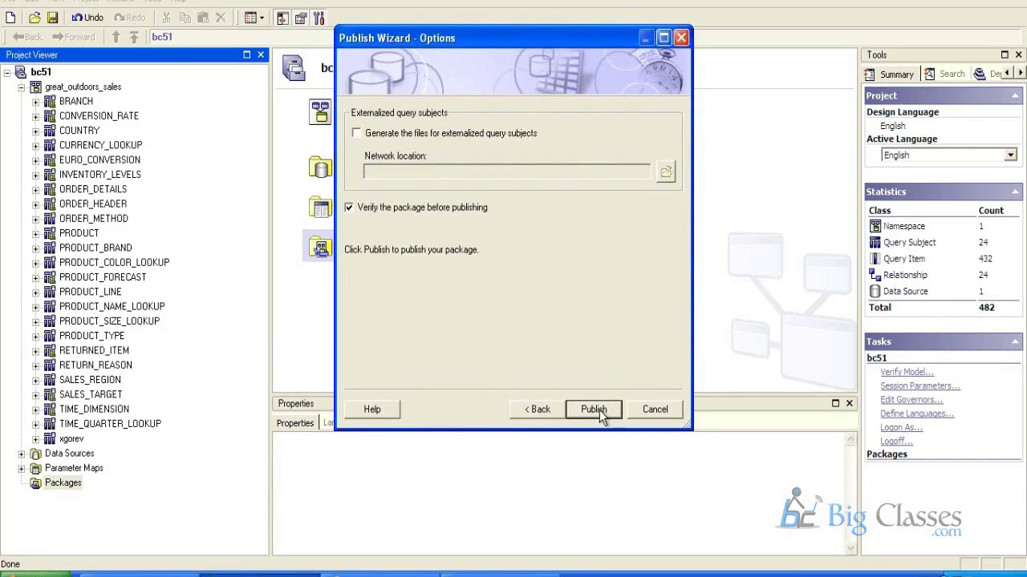
click(600, 411)
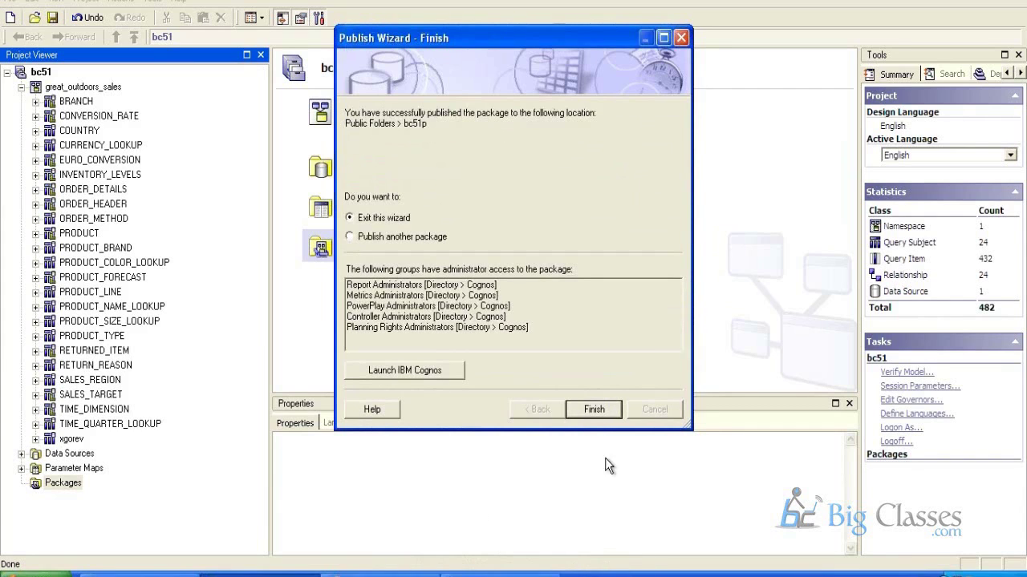
click(593, 417)
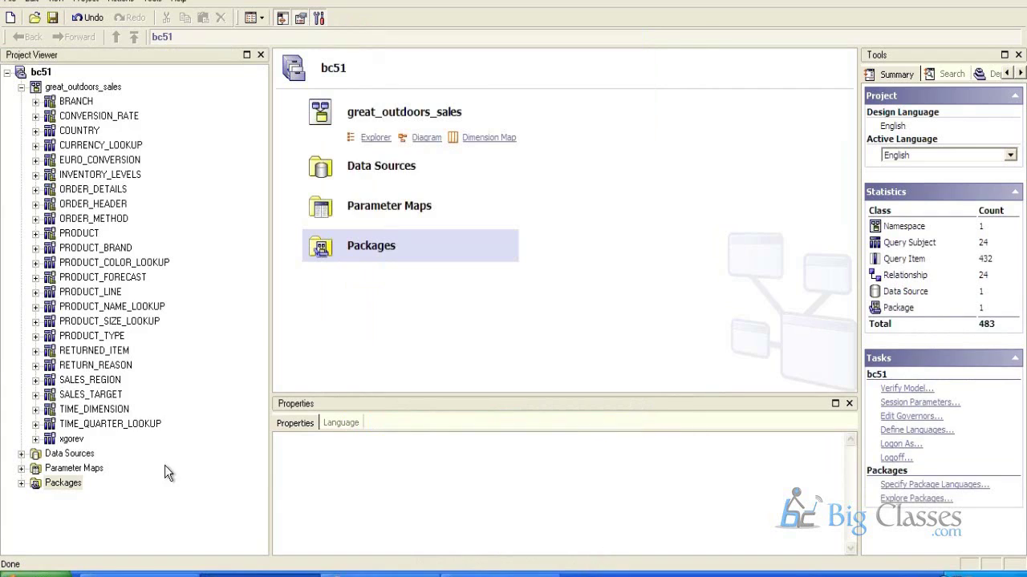
Confirm bc51p is listed under Packages, then send Framework Manager to the background
click(21, 482)
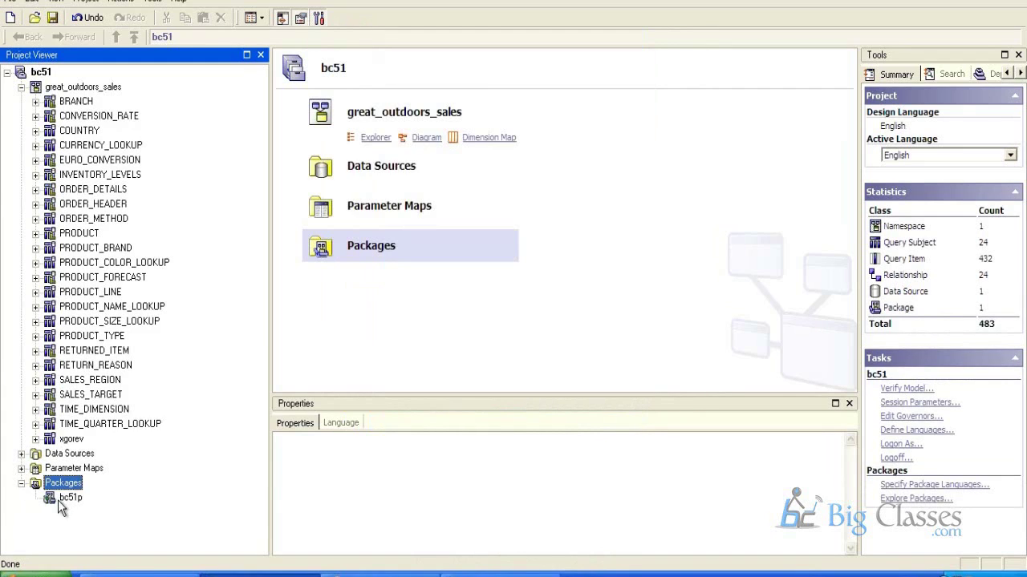
click(69, 499)
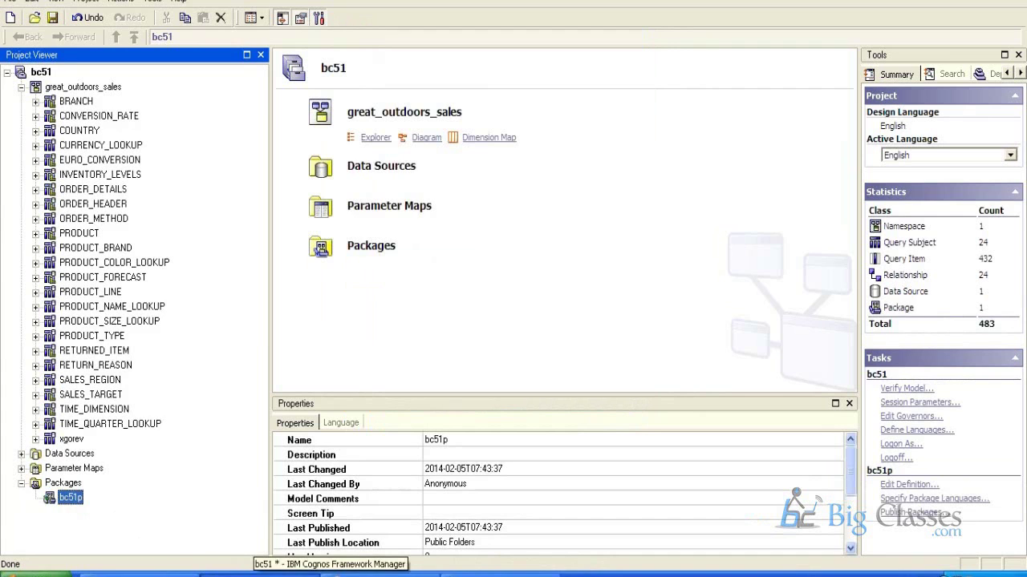
click(255, 572)
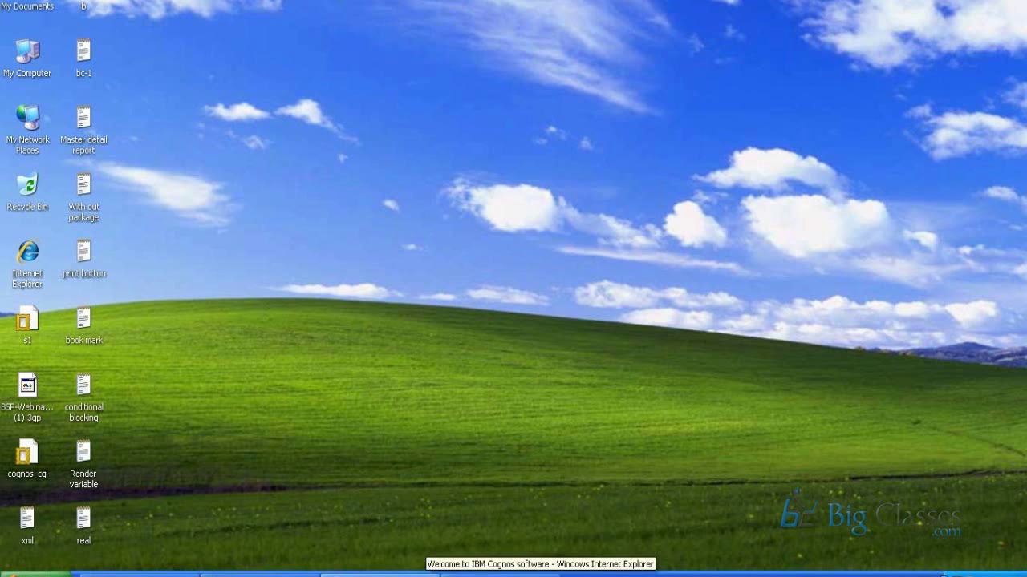
Bring up the IBM Cognos Connection portal in Internet Explorer and dismiss the Phishing Filter prompt
click(417, 573)
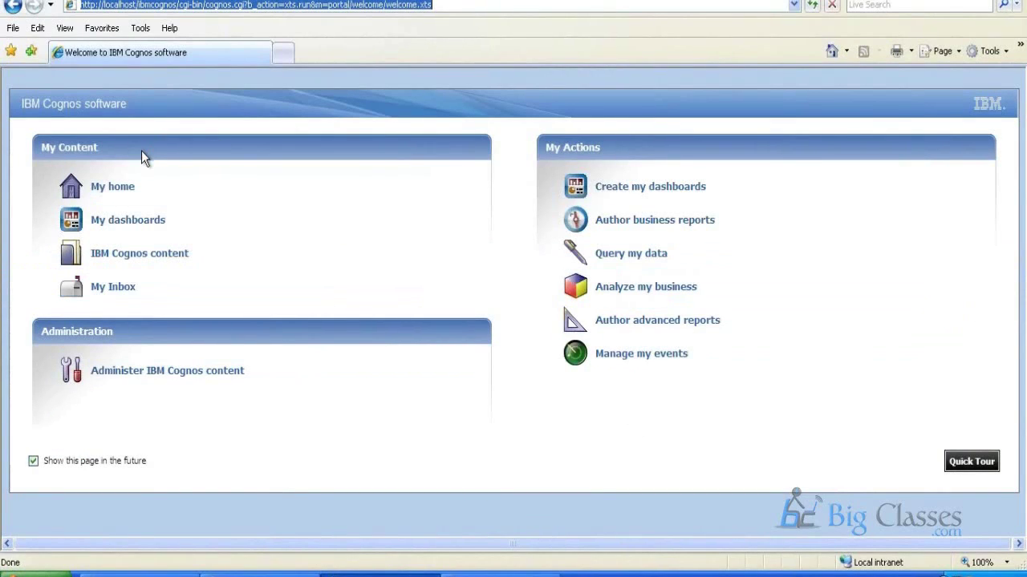
click(190, 220)
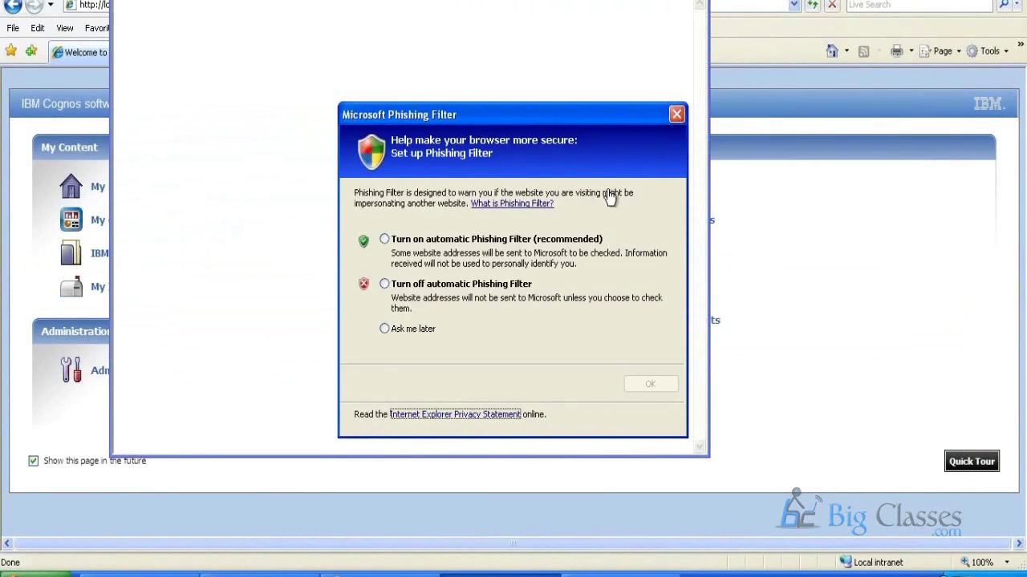
click(677, 114)
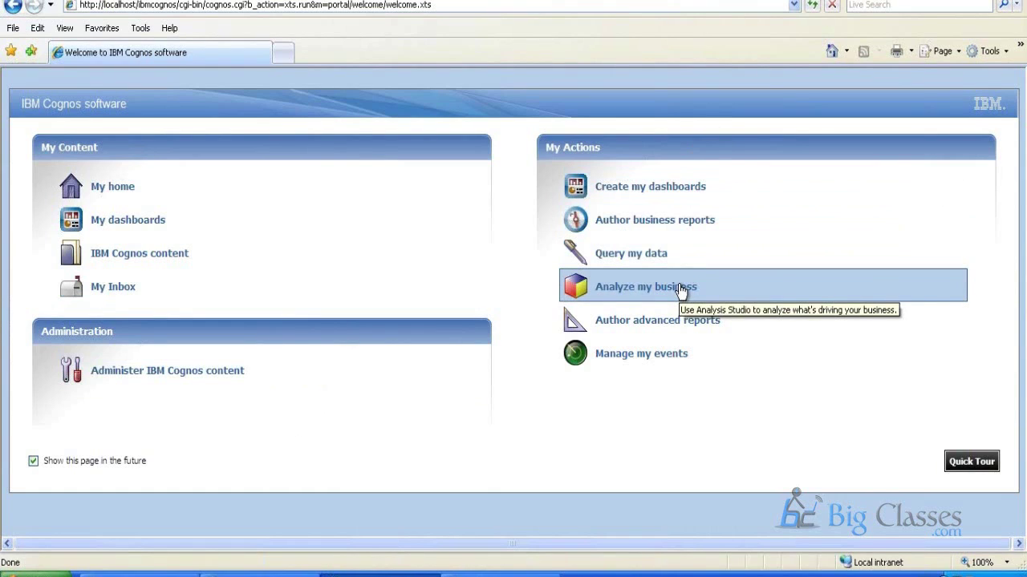
Author an advanced report on package bc51p, launching Report Studio
click(713, 325)
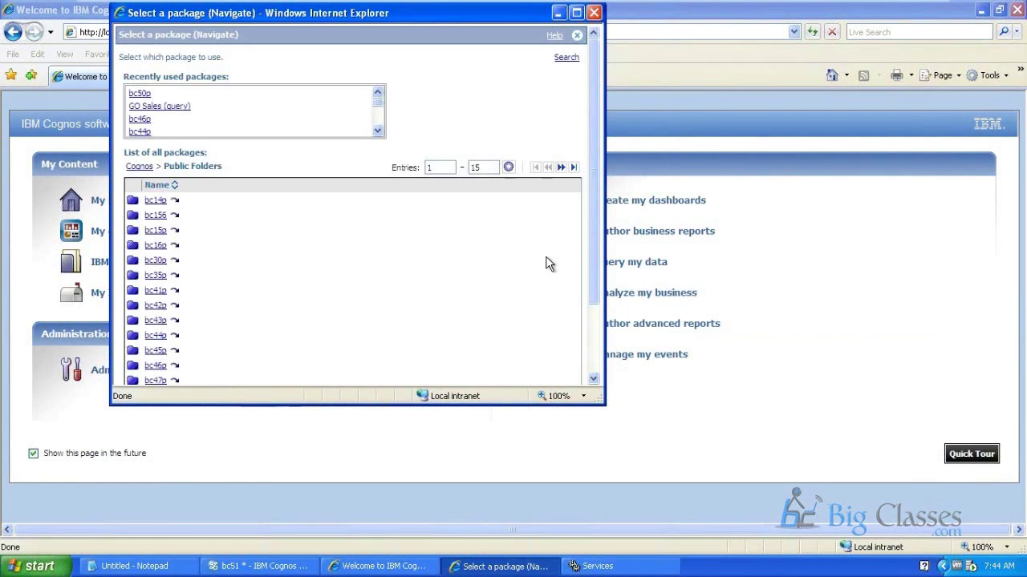
drag(599, 226, 598, 298)
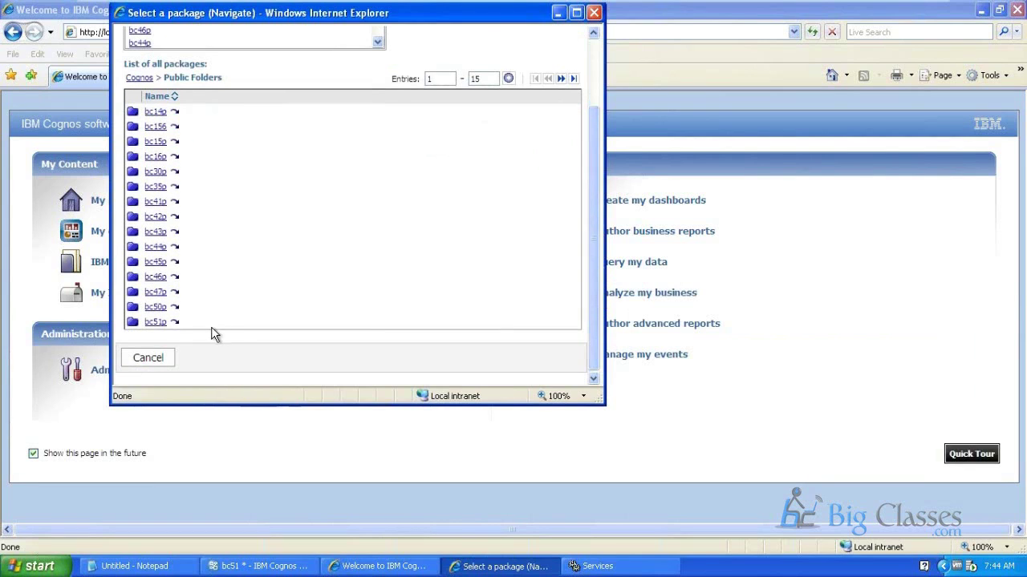
click(158, 324)
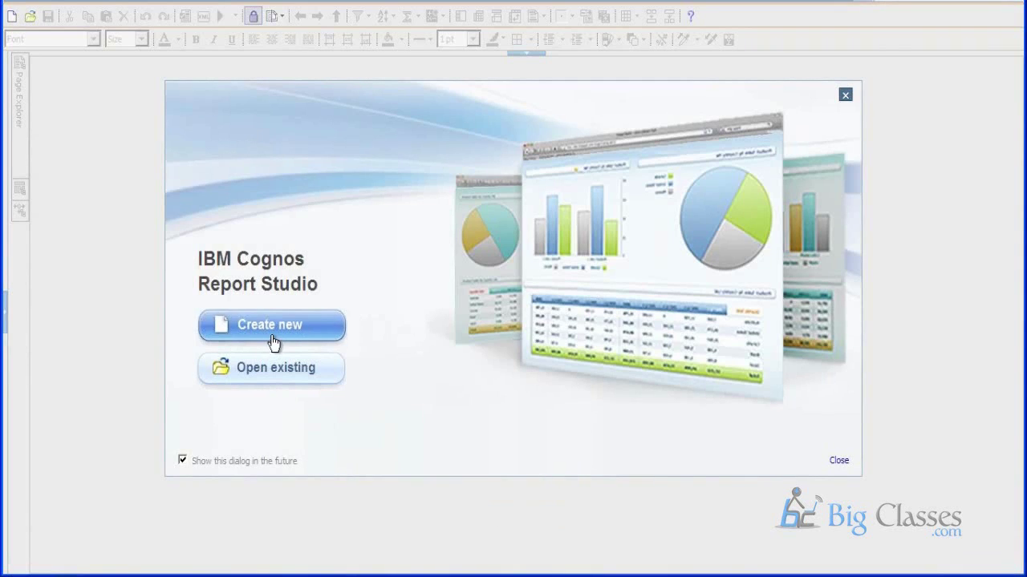
Create a new report from the List template for package bc51p
click(286, 342)
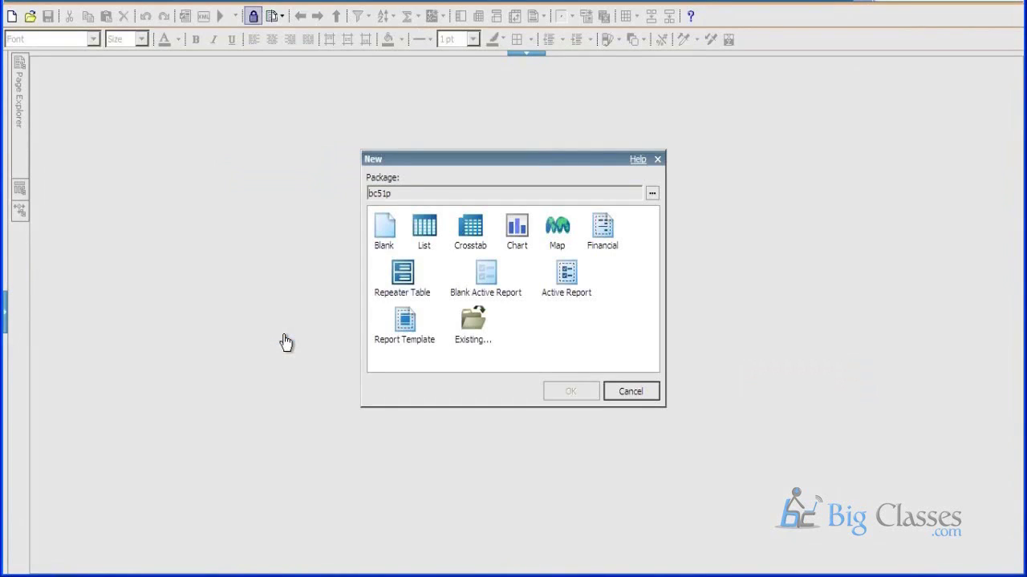
click(430, 230)
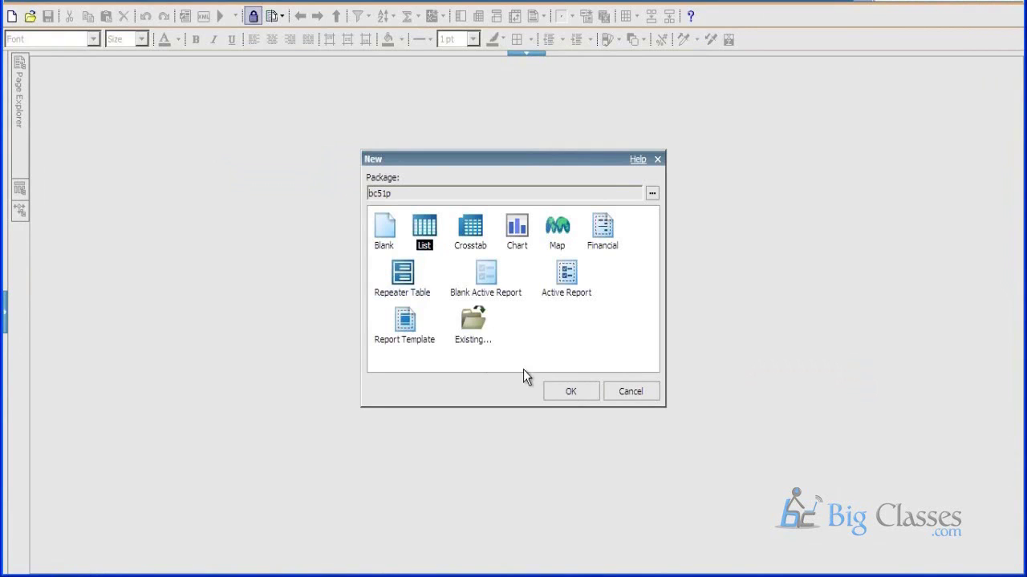
click(581, 391)
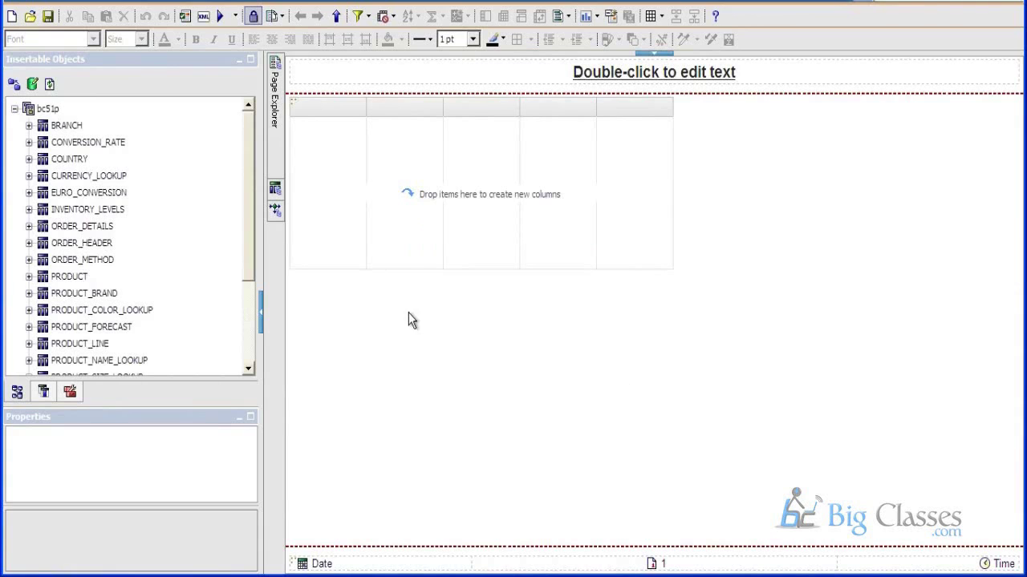
Add ORDER_NUMBER and UNIT_COST from ORDER_DETAILS and RETAILER_NAME from ORDER_HEADER as list columns
drag(247, 198, 464, 242)
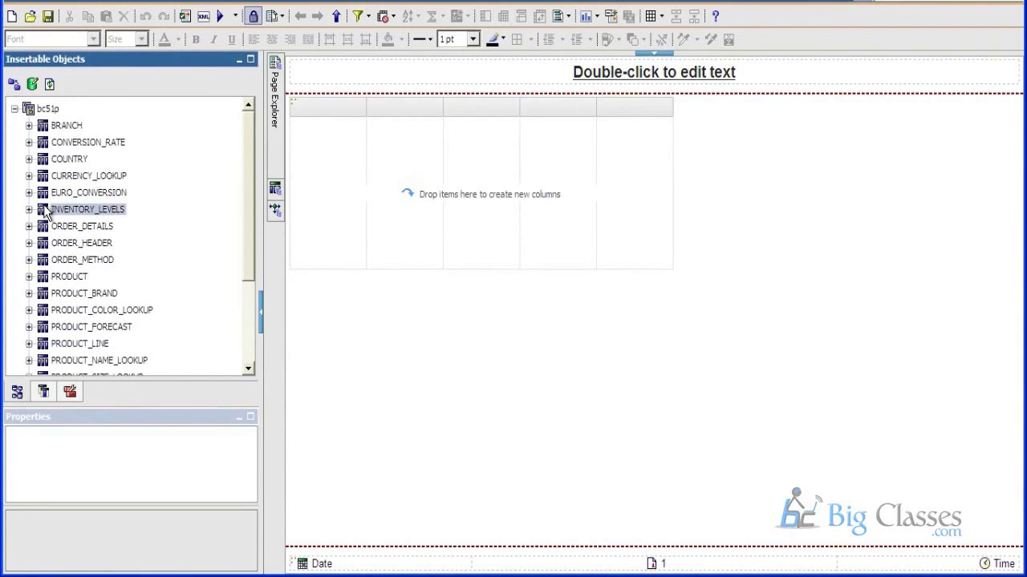
click(28, 226)
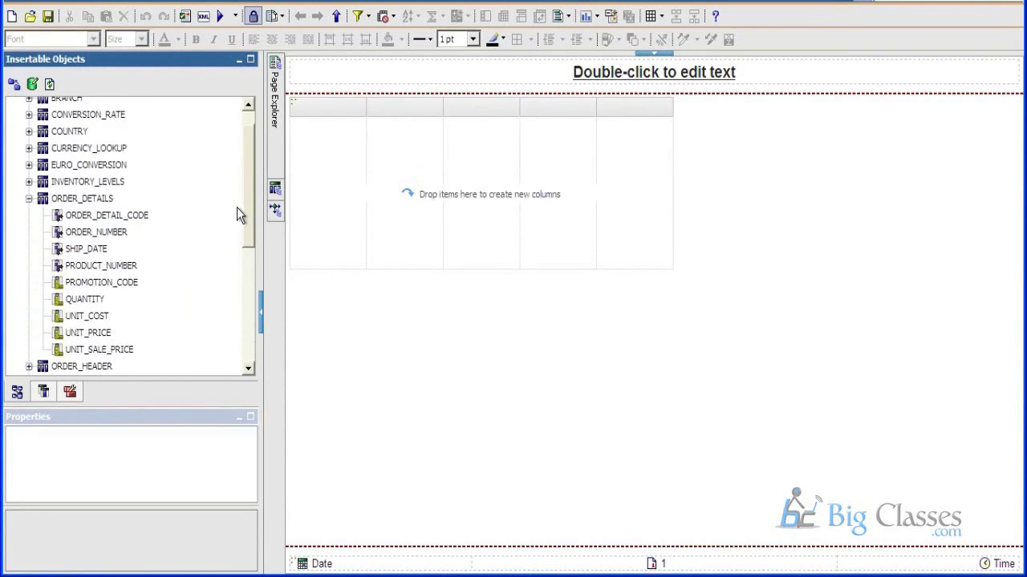
click(120, 232)
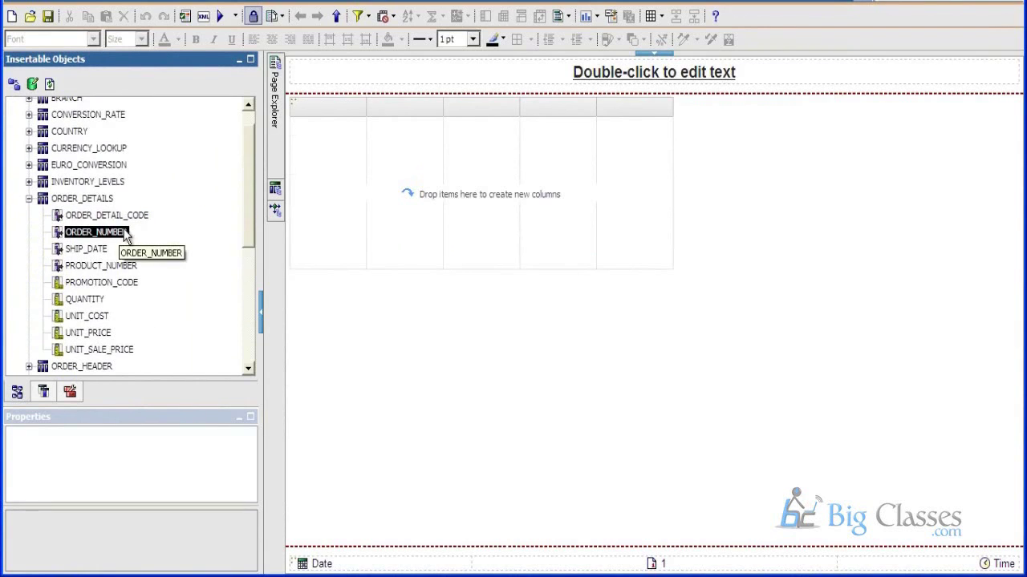
double_click(120, 231)
drag(249, 210, 248, 240)
click(29, 298)
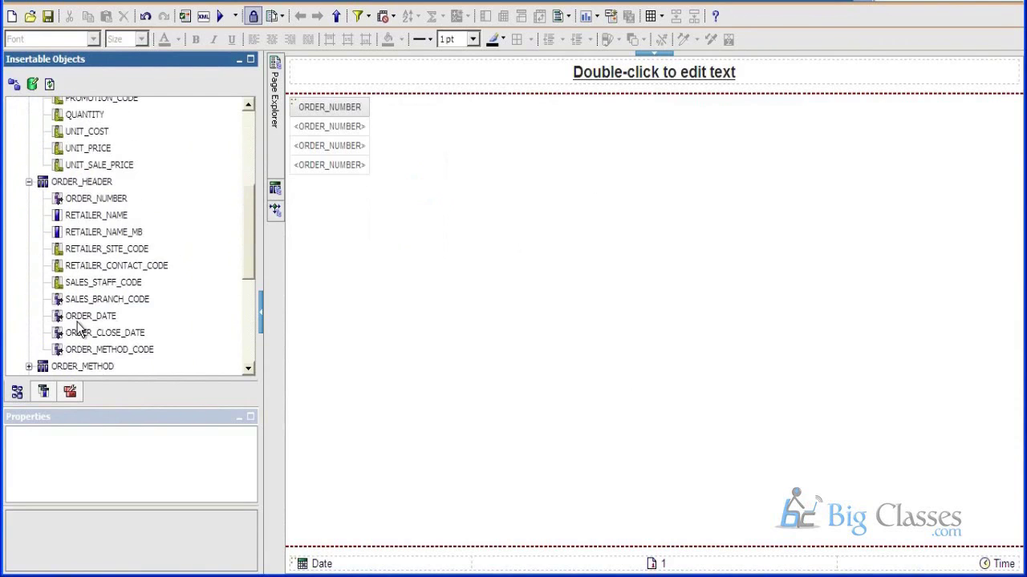
double_click(112, 215)
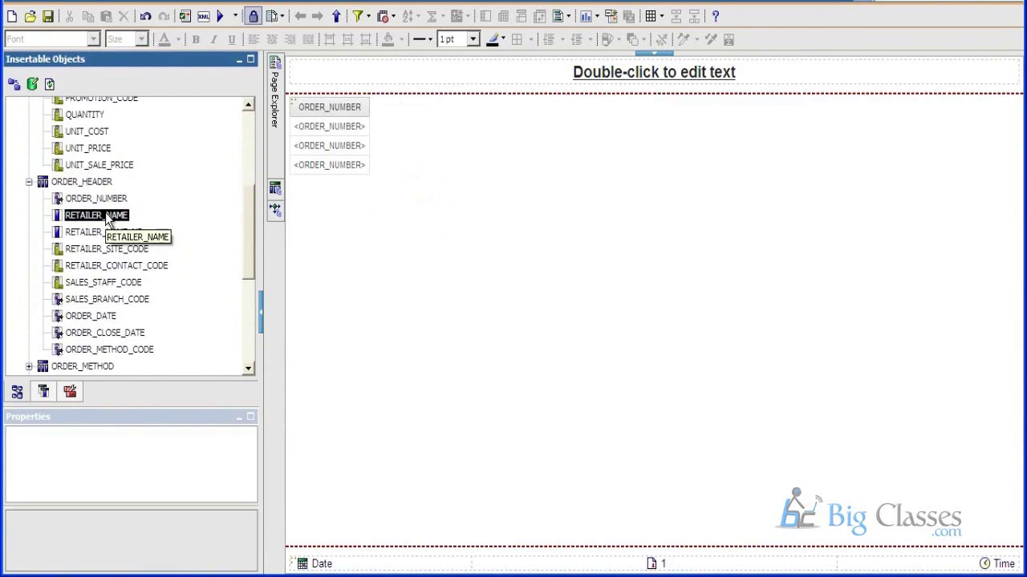
drag(248, 235, 249, 214)
click(87, 222)
double_click(88, 222)
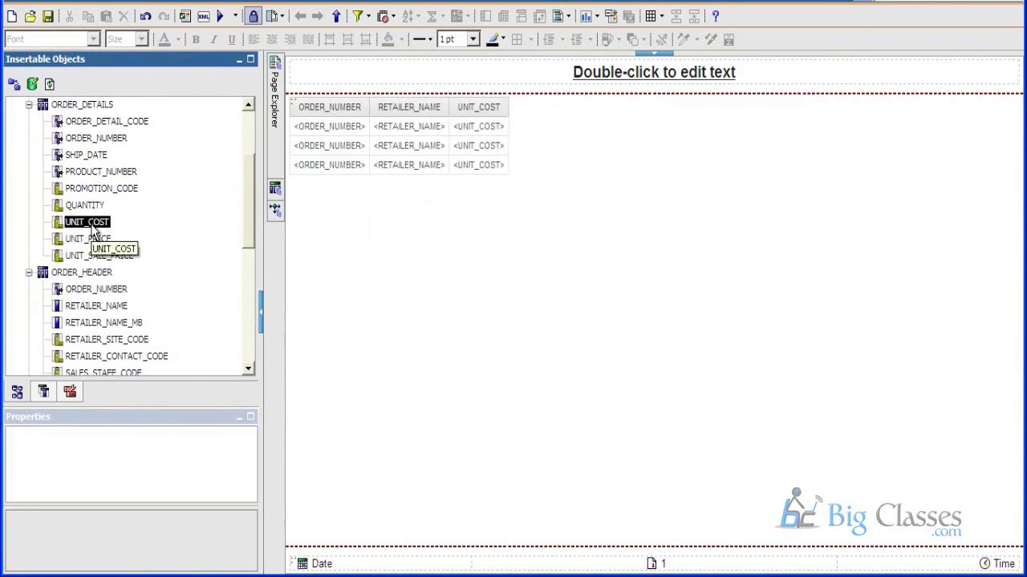
Run the list report, review its output in Cognos Viewer, then minimise the viewer
click(224, 23)
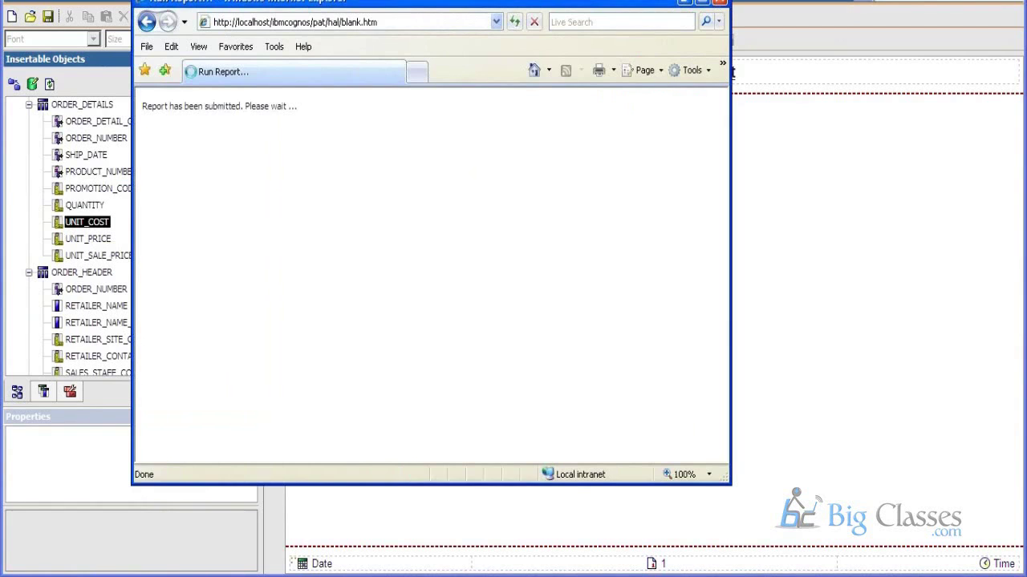
drag(602, 16, 756, 85)
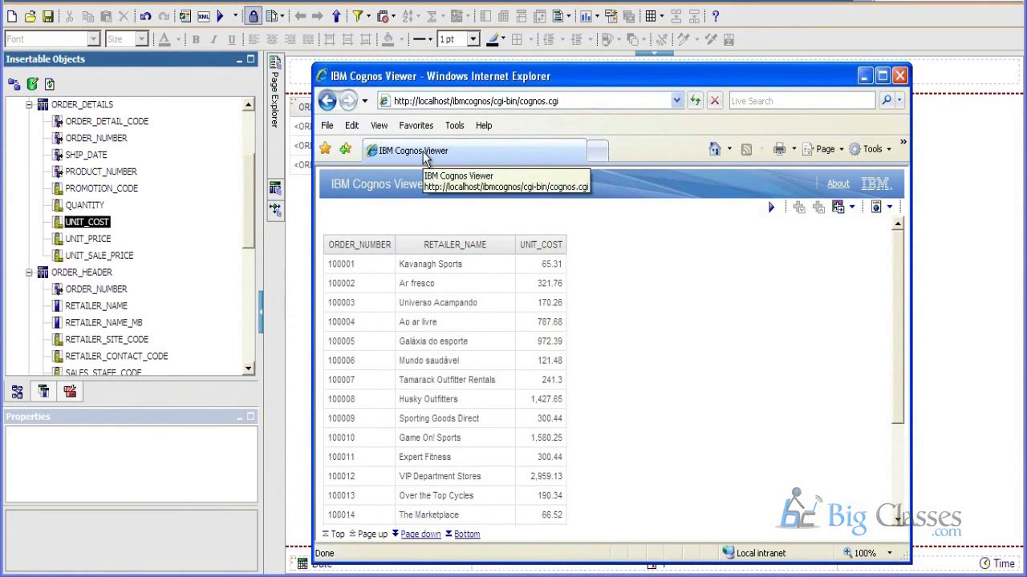
click(864, 79)
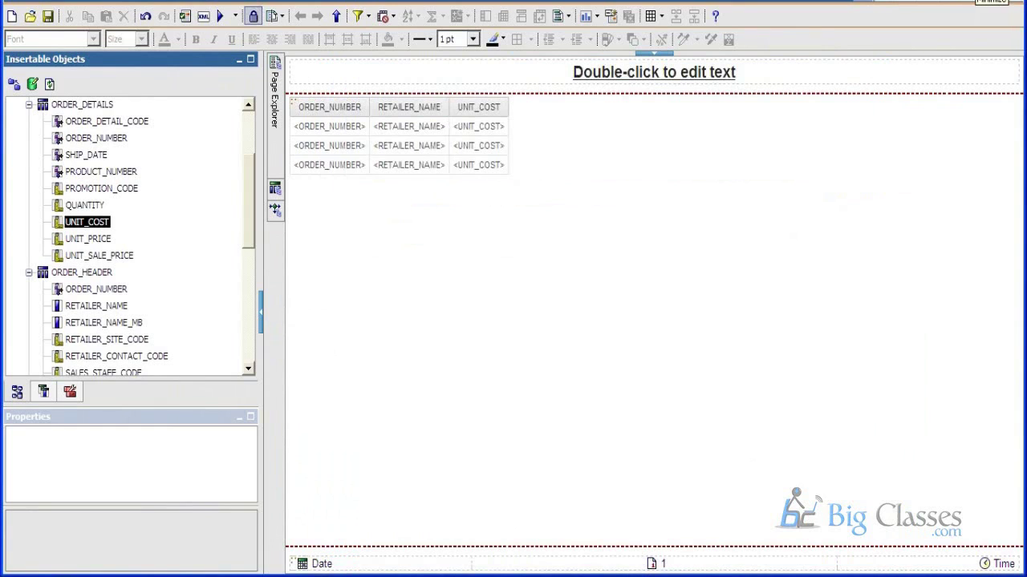
Minimise the report results and Cognos portal windows, leaving the XP desktop clear
click(992, 5)
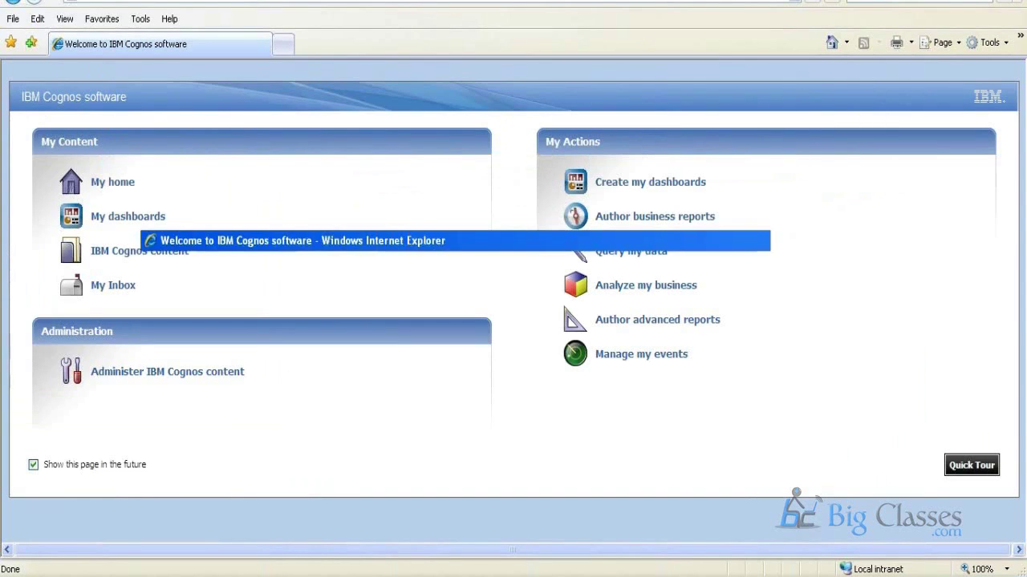
click(992, 5)
click(120, 571)
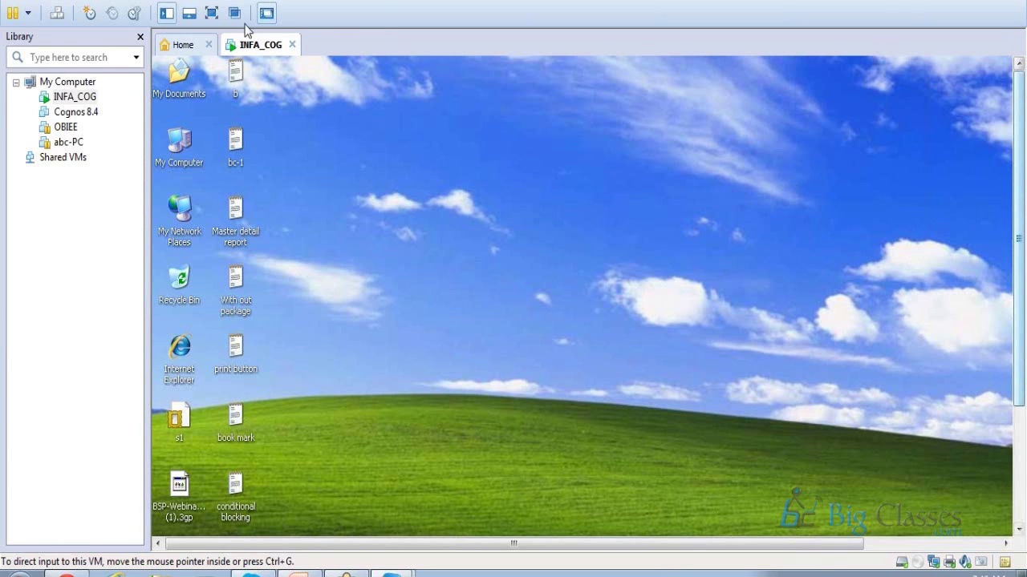
Show the INFA_COG machine full screen and close the Cognos Viewer results window
click(212, 14)
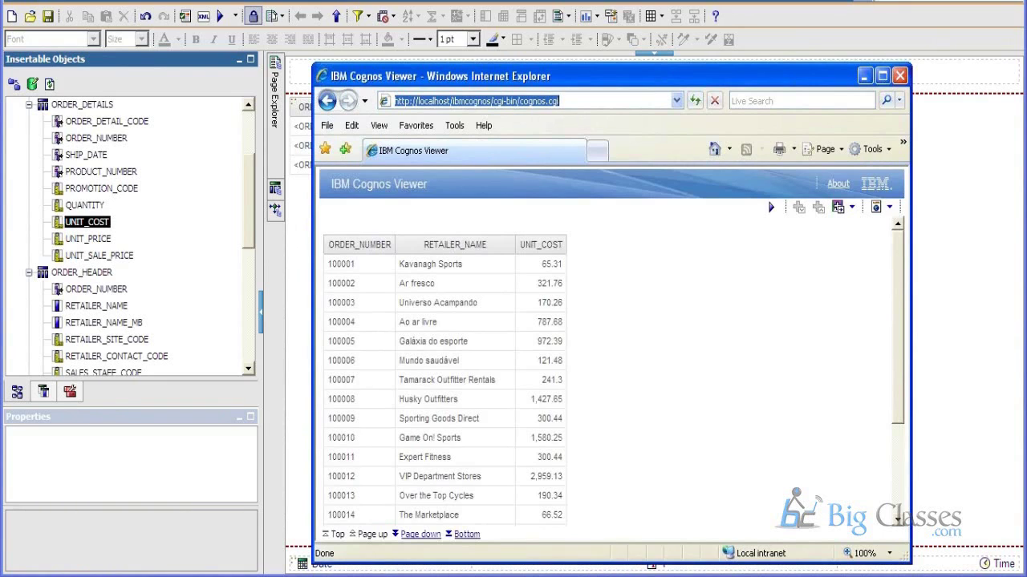
key(alt+F4)
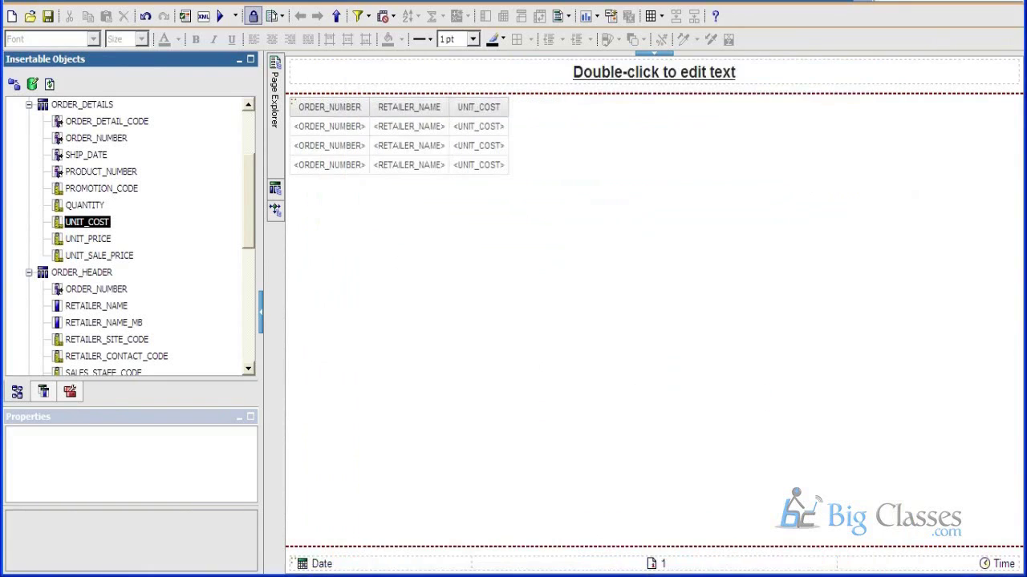
Collapse ORDER_DETAILS and ORDER_HEADER in Insertable Objects and scroll the tree back to the top
click(28, 106)
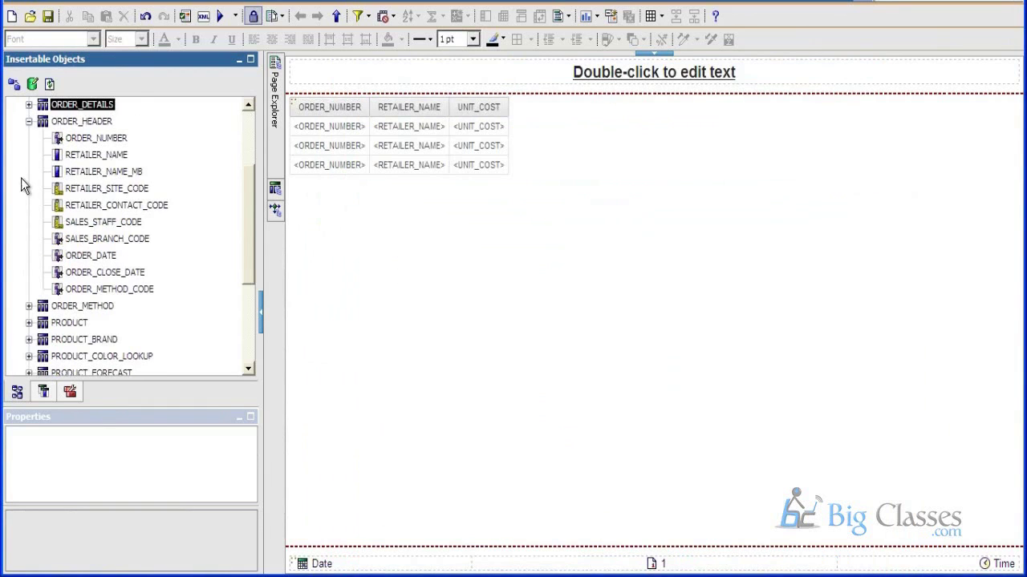
click(29, 122)
drag(246, 268, 246, 192)
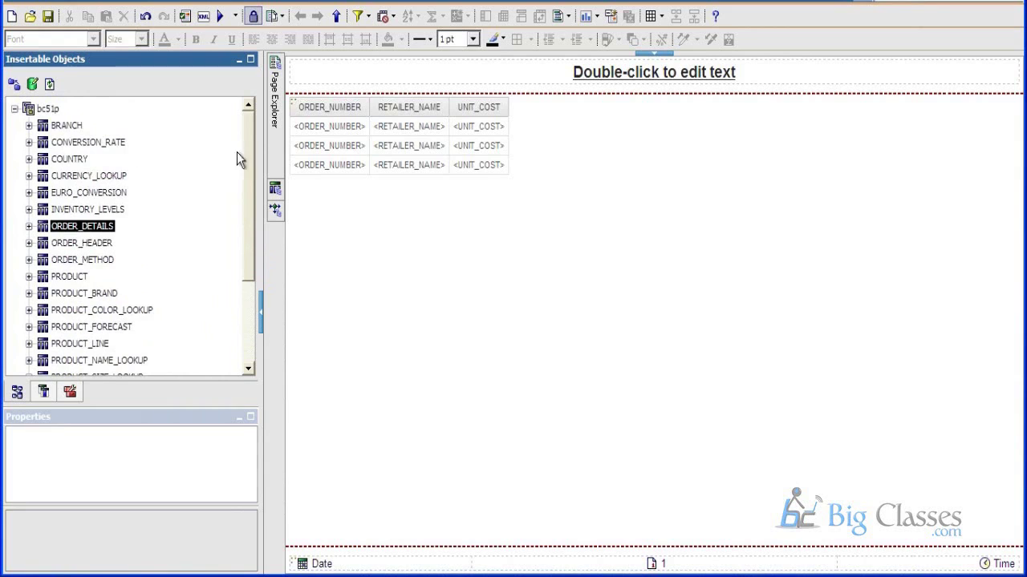
mouse_move(246, 151)
mouse_down()
mouse_move(253, 329)
mouse_move(243, 157)
mouse_up()
Insert PRODUCT_NUMBER from PRODUCT between ORDER_NUMBER and RETAILER_NAME, then rerun the report
drag(251, 182, 252, 220)
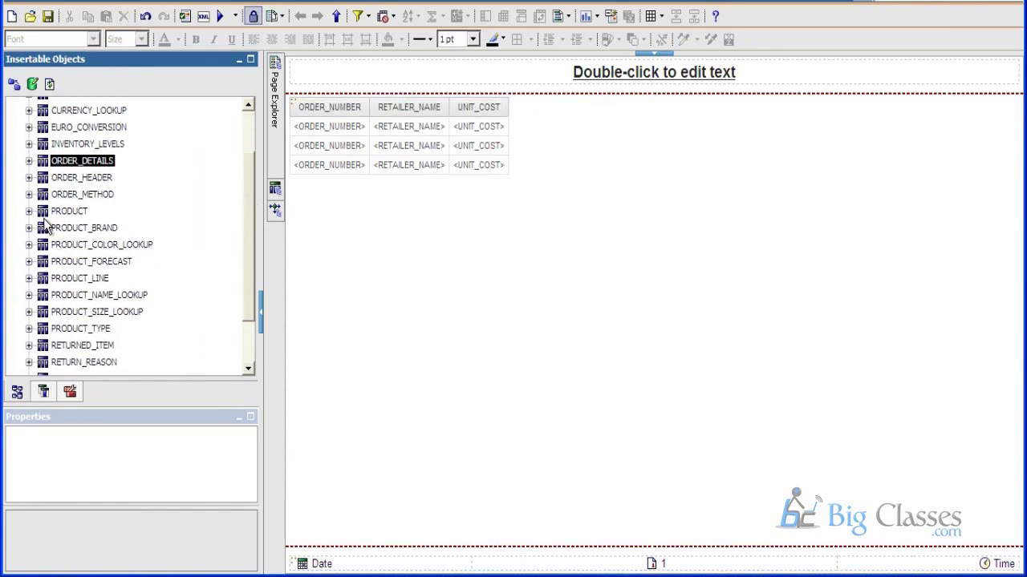
click(29, 210)
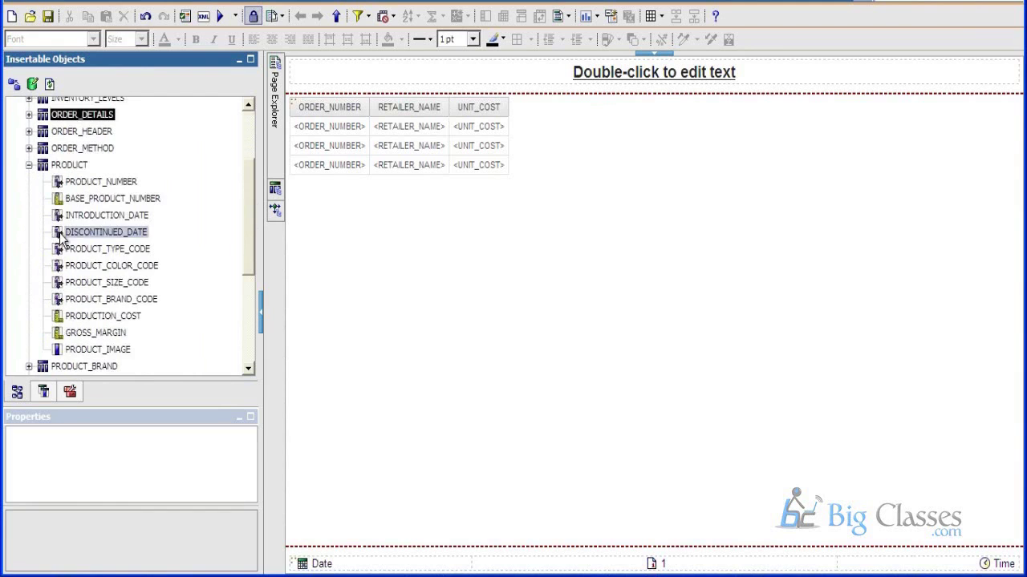
drag(146, 181, 345, 175)
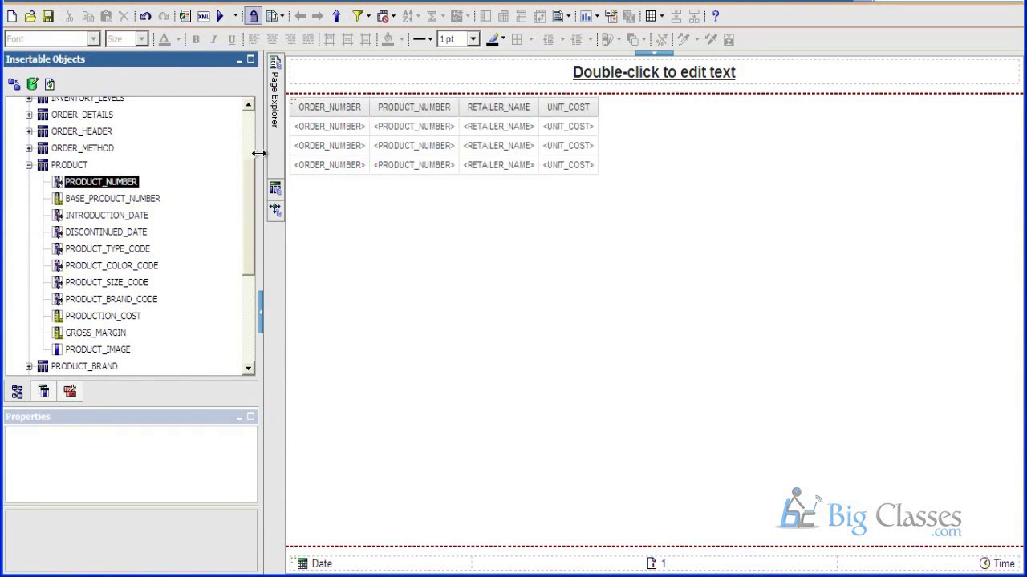
click(221, 16)
Minimise the report window and take the INFA_COG machine out of full-screen mode
key(super+d)
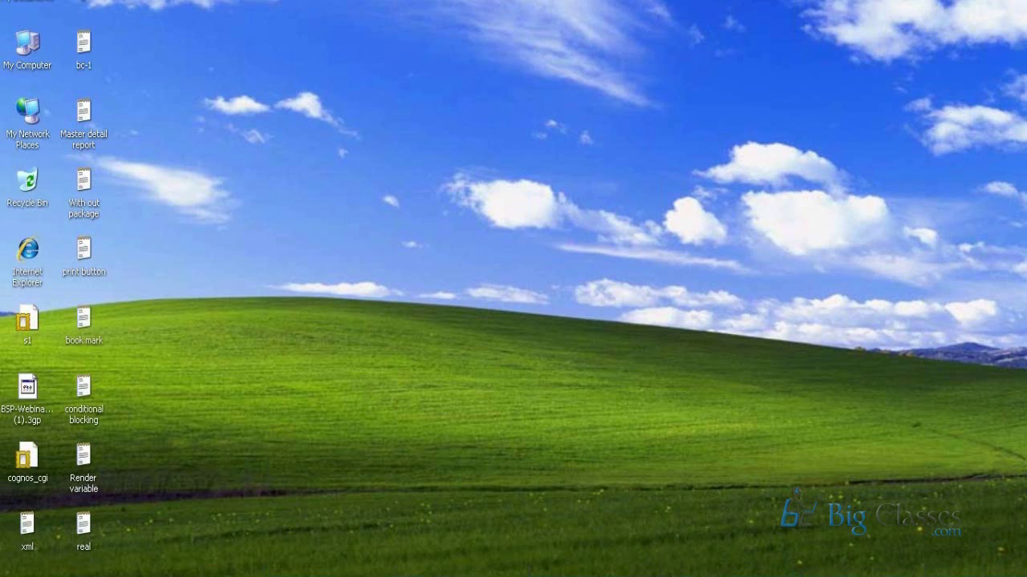
mouse_move(866, 2)
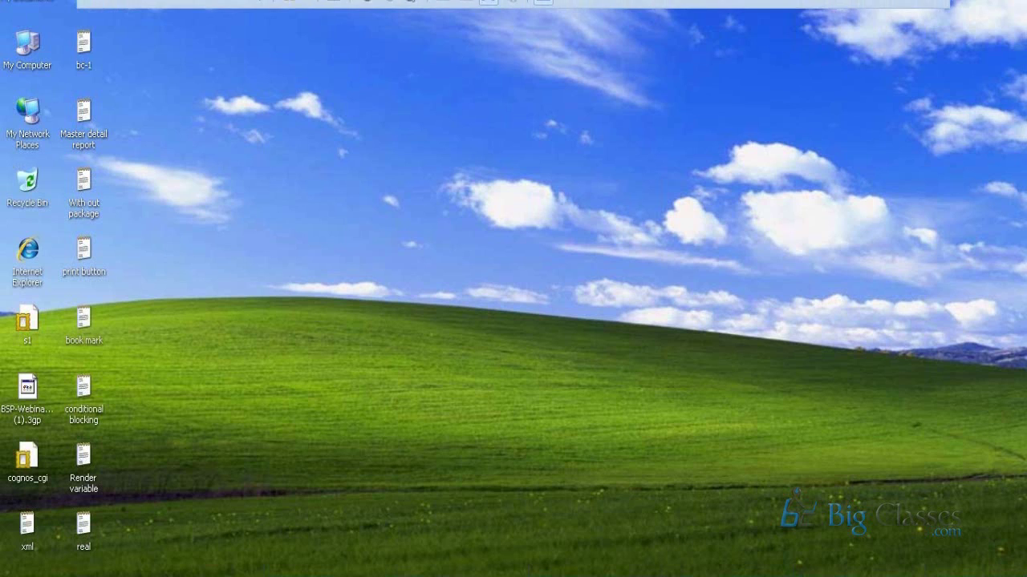
click(865, 2)
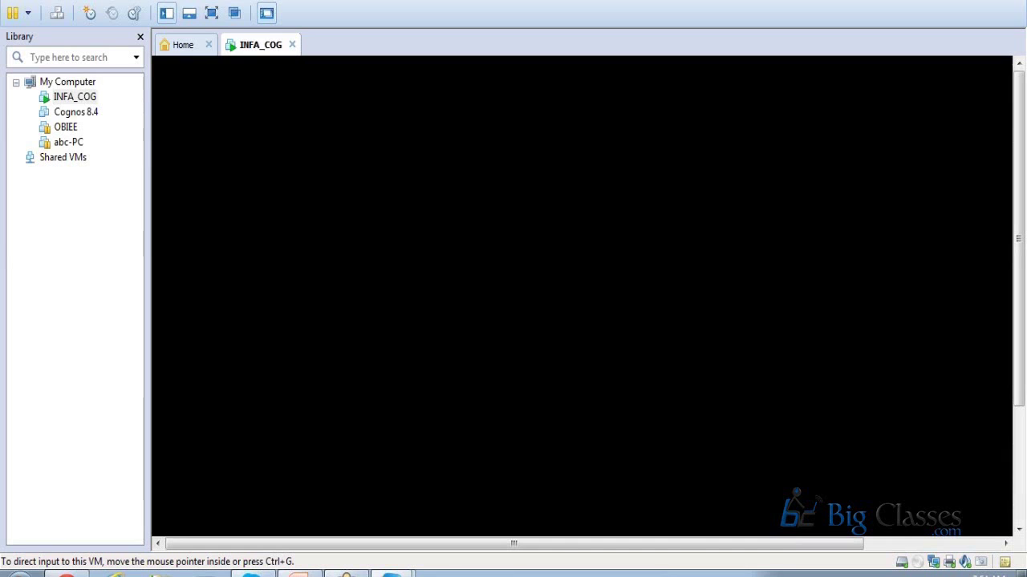